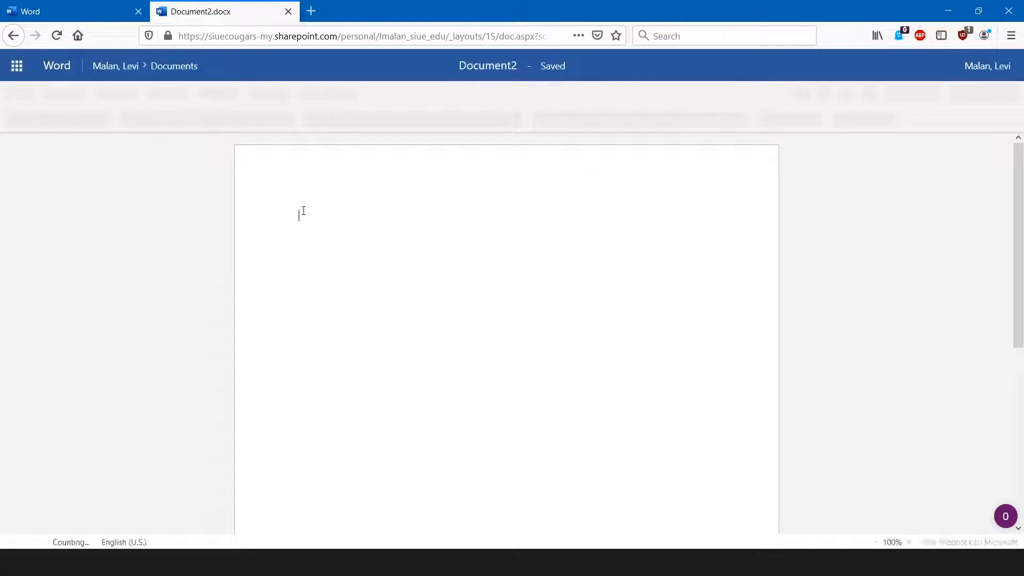
Insert a table with two columns and two rows into the blank document.
left_click(112, 95)
left_click(133, 121)
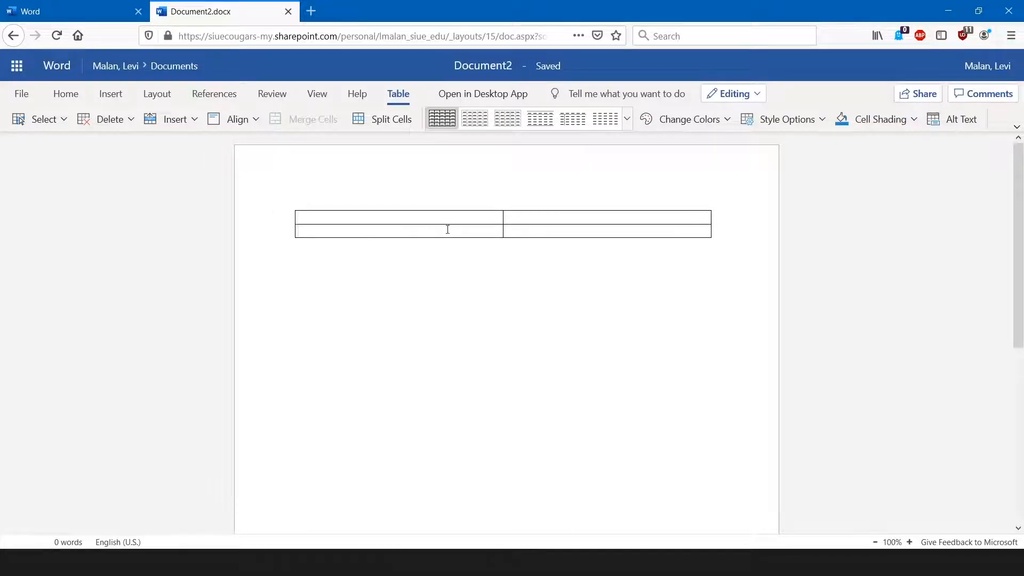
left_click(484, 230)
Fill the first cell with Ministry of Truth, its street address and city line, and PROPAGANDA DEPT. on separate lines.
left_click(444, 217)
type("Ministry of Truth")
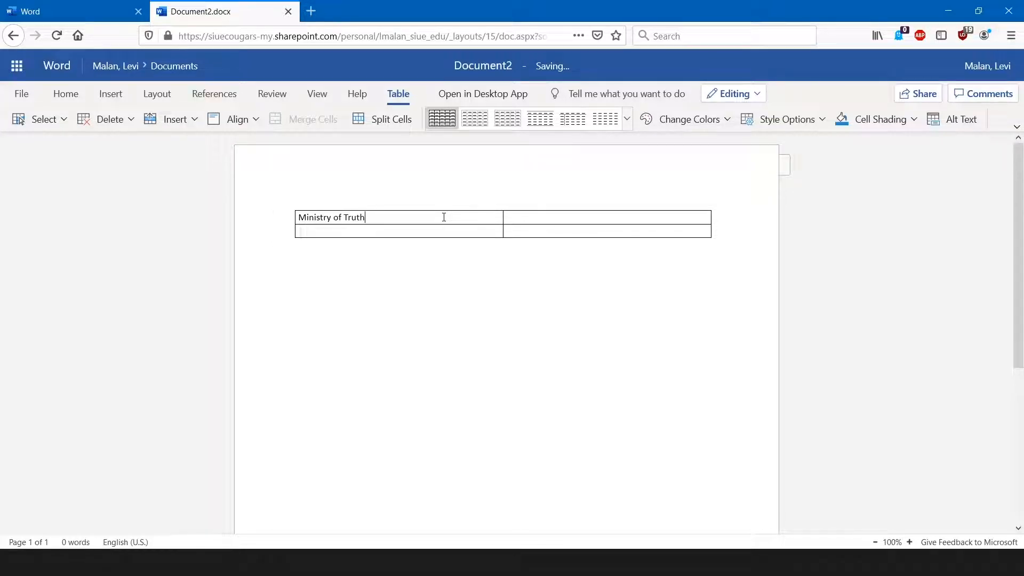
key("Return")
type("101 Ro")
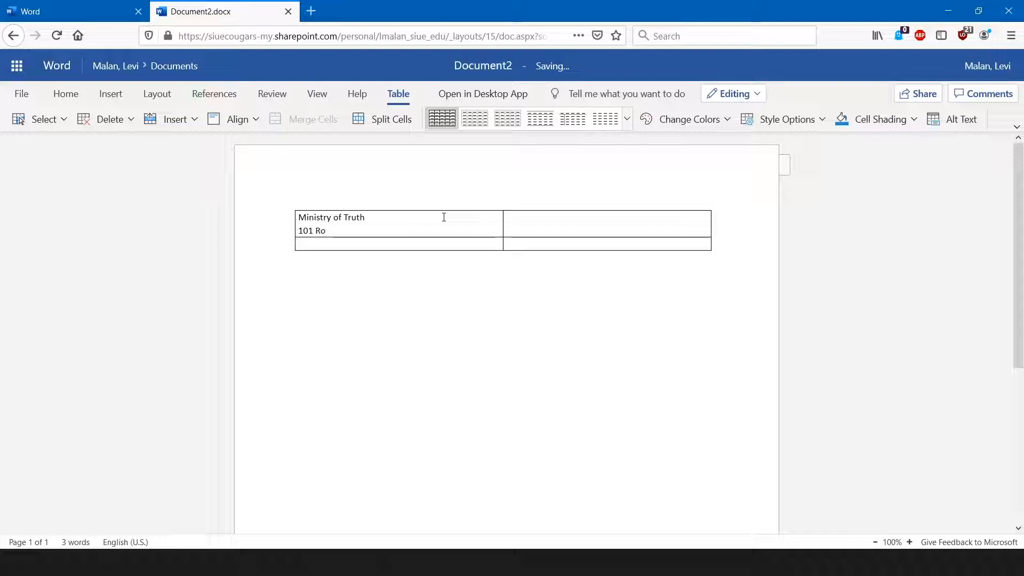
type("om Avenue")
key("Return")
type("Airstrip ")
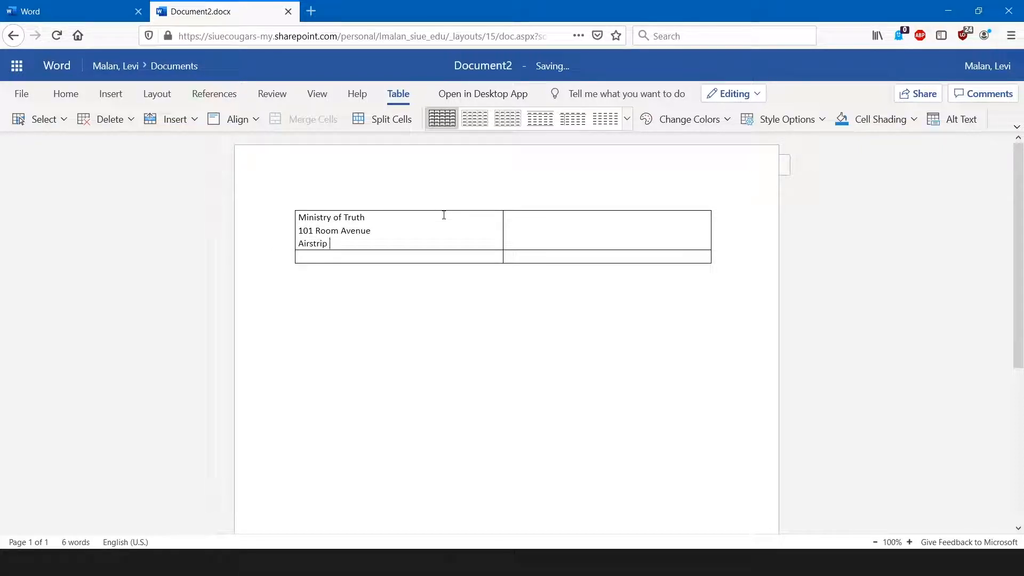
type("One, Oceania")
key("Return")
type("PROPAG")
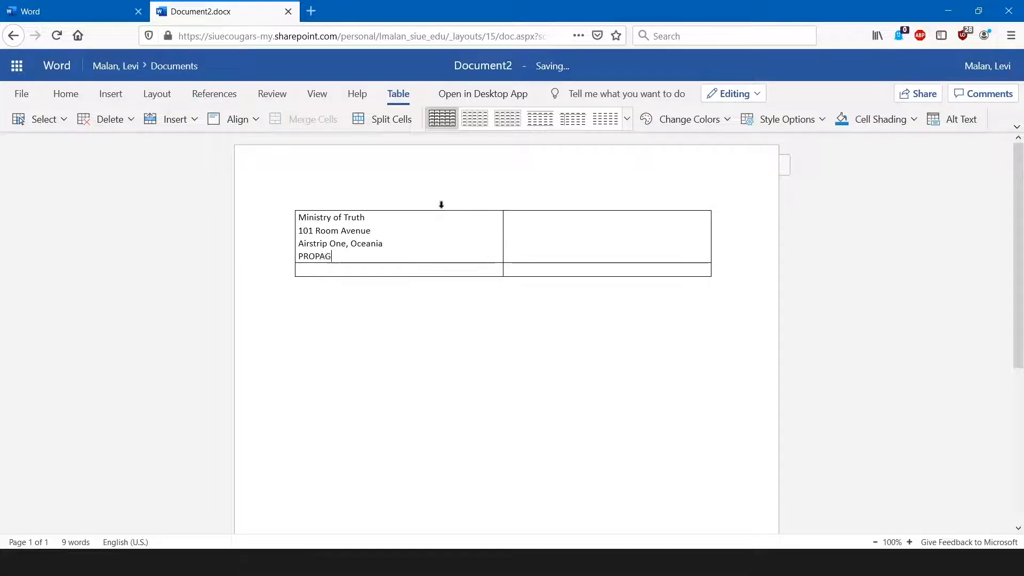
type("ANDA DEPT.")
Set the second cell of the first row to top-right alignment.
key("Tab")
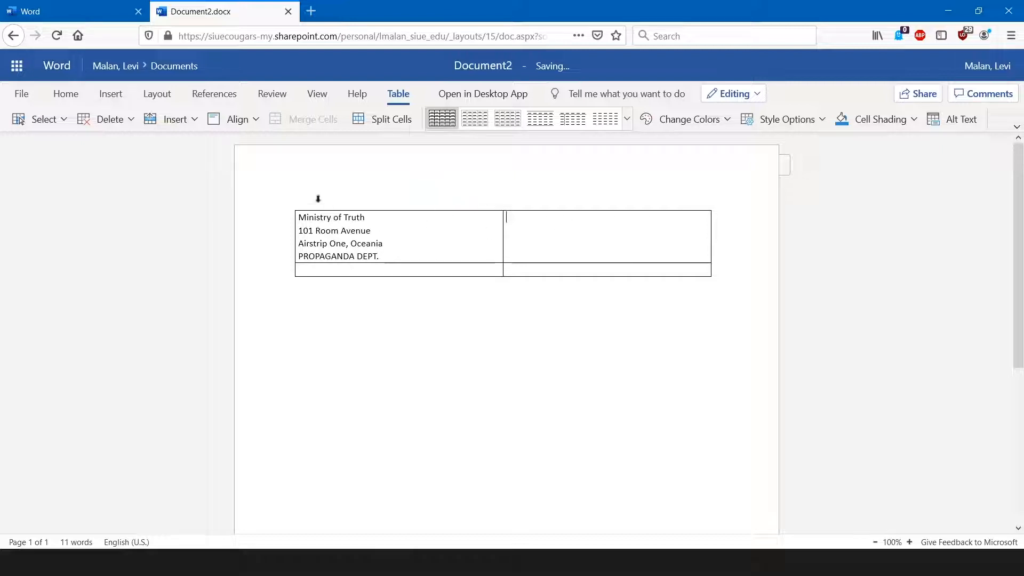
left_click(252, 118)
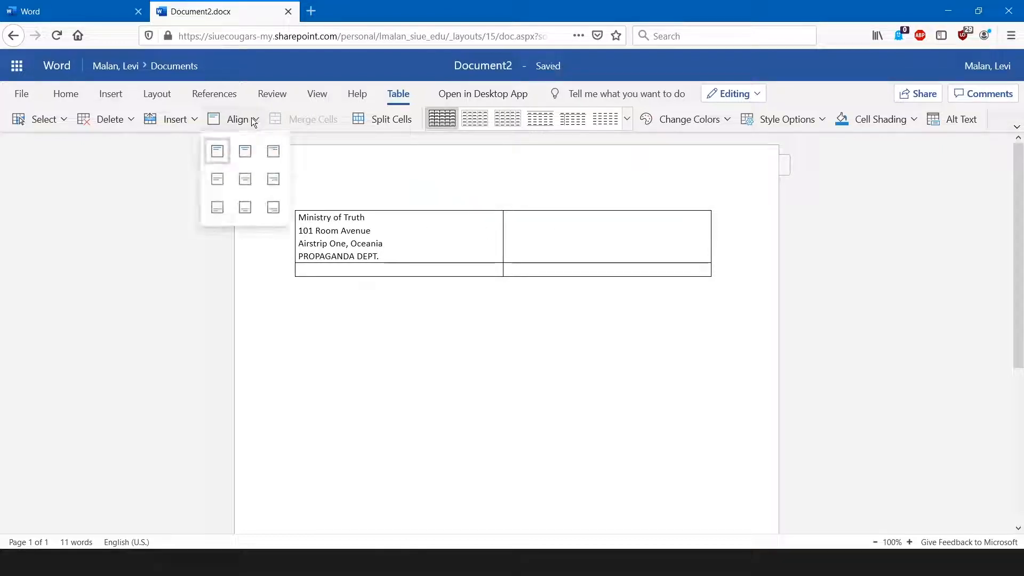
left_click(278, 155)
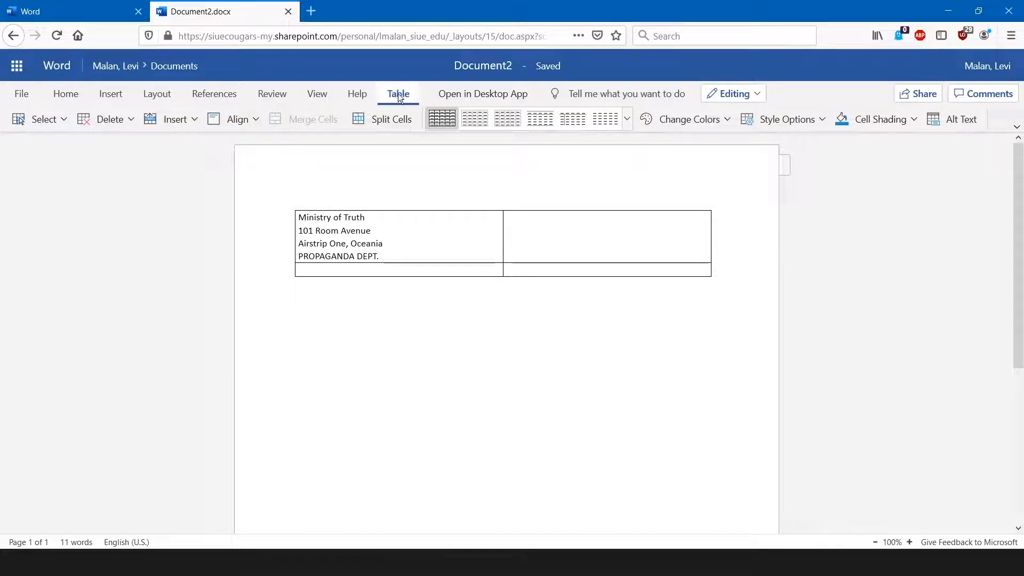
left_click(237, 119)
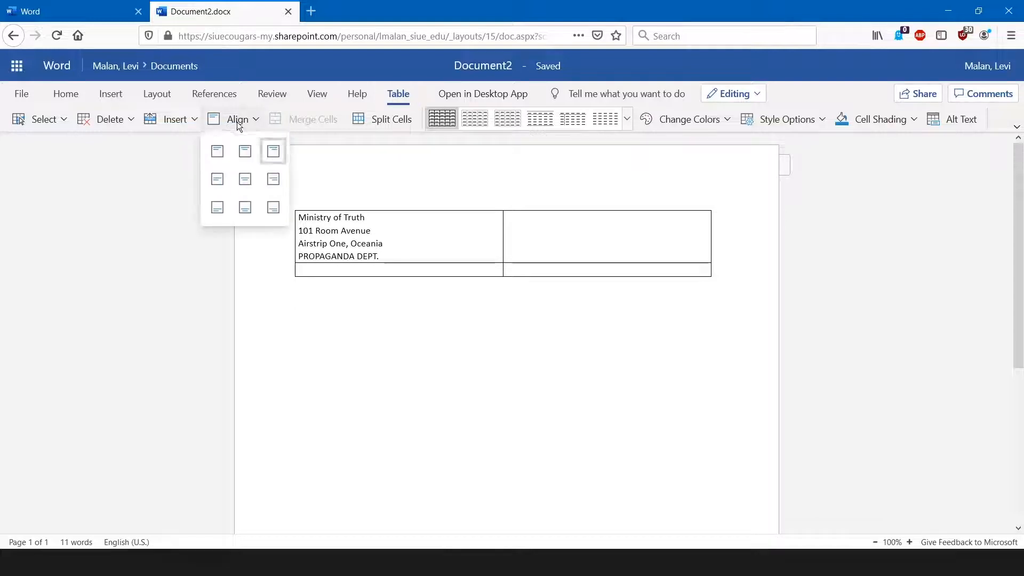
left_click(273, 152)
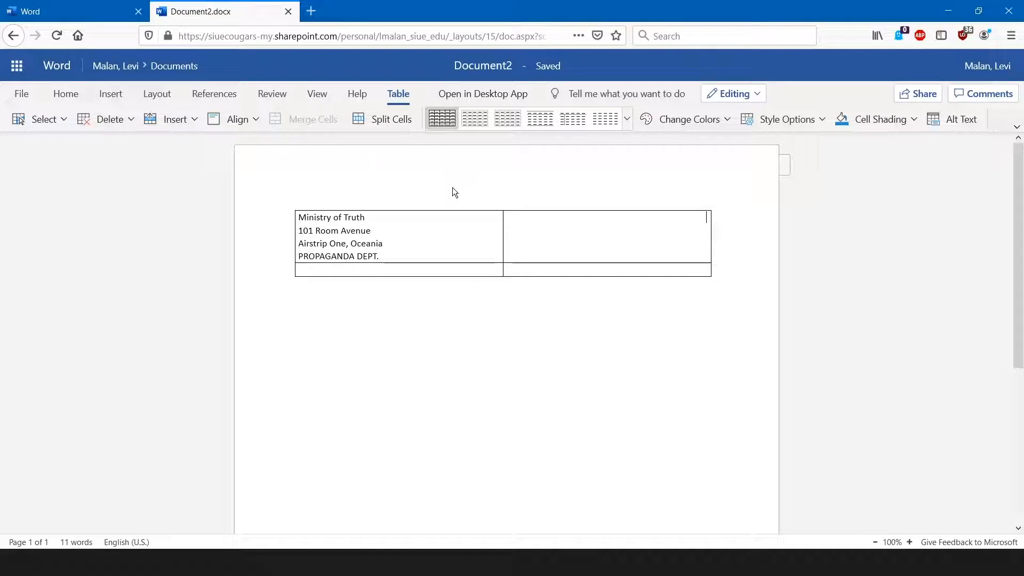
Fill the second cell with CLIENT: Big Brother, PRODUCT: Victory Gin, TITLE: Big Brother Loves You, WRITER: plus the writer's name, and LENGTH: 30 on separate lines.
type("CLIENT:")
key("Return")
type("PRODUCT:")
key("Return")
type("TITLE:")
key("Return")
type("WRITER")
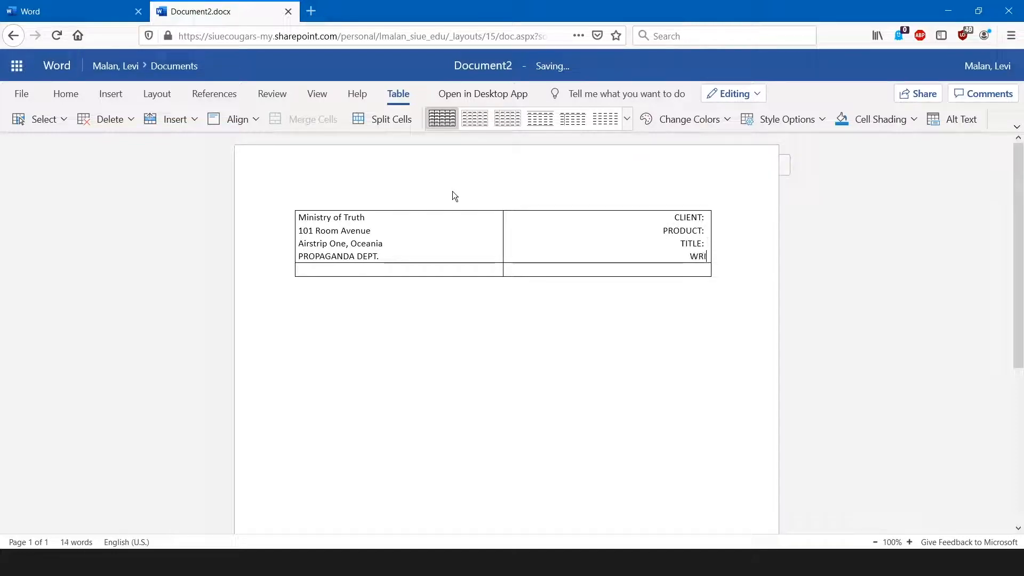
type(":")
key("Return")
type("LE")
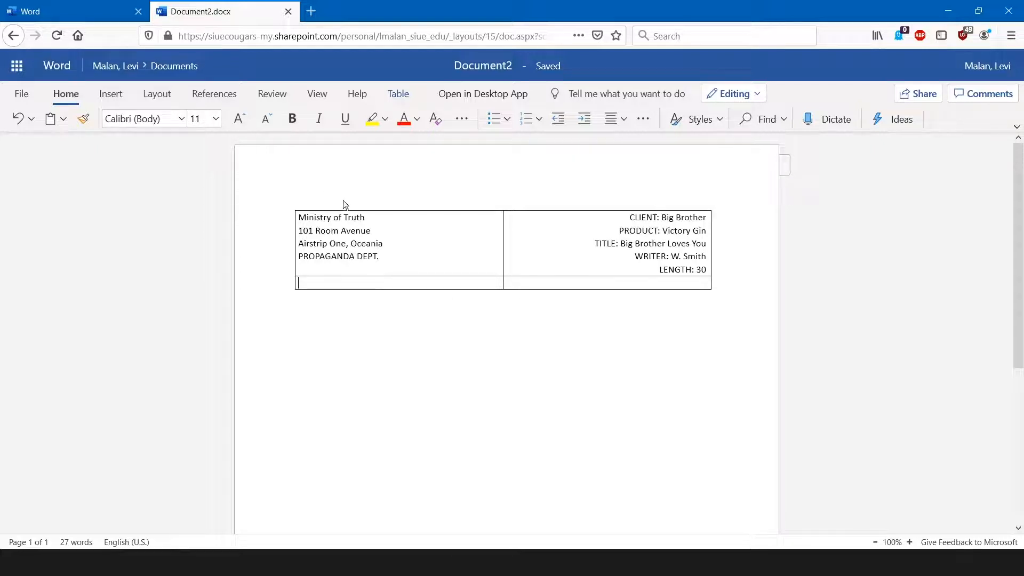
Split each of the two bottom-row cells into two columns and one row.
left_click(396, 94)
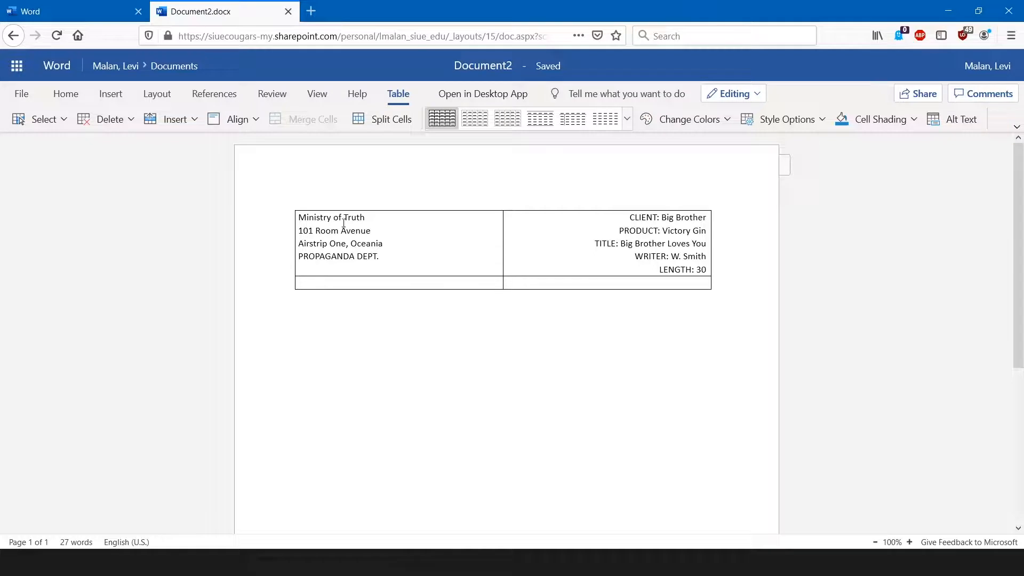
left_click(361, 118)
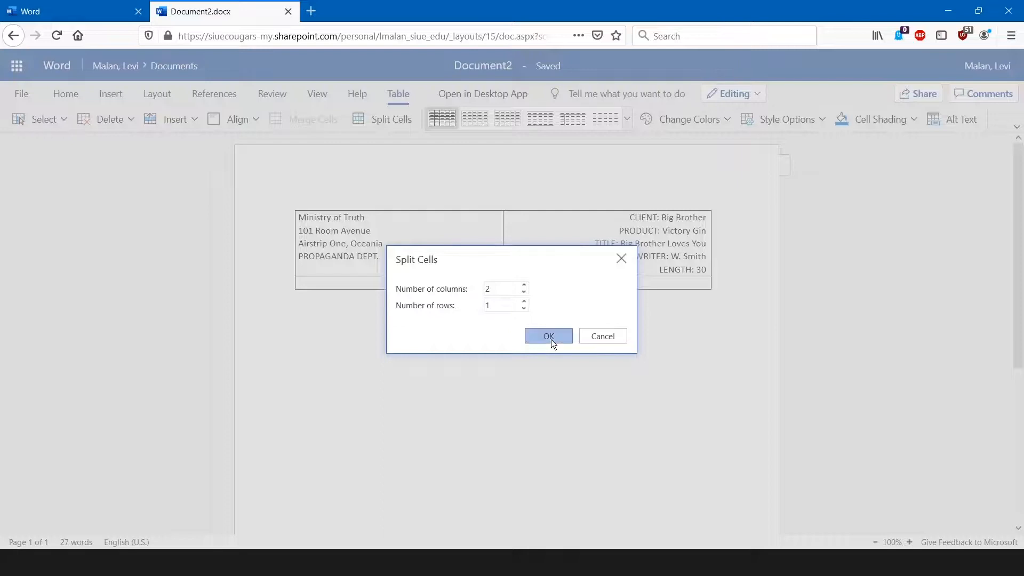
left_click(552, 339)
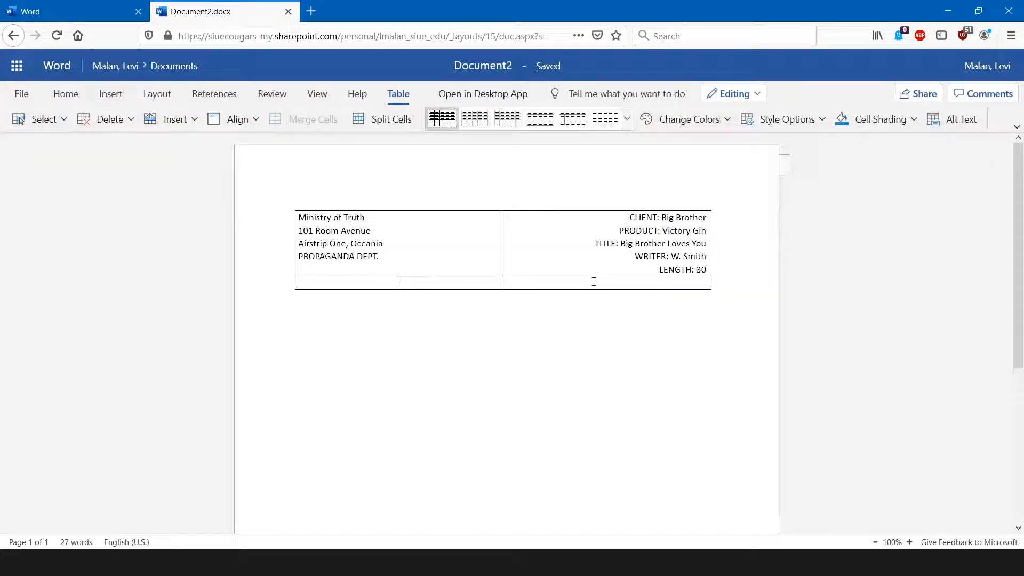
left_click(376, 121)
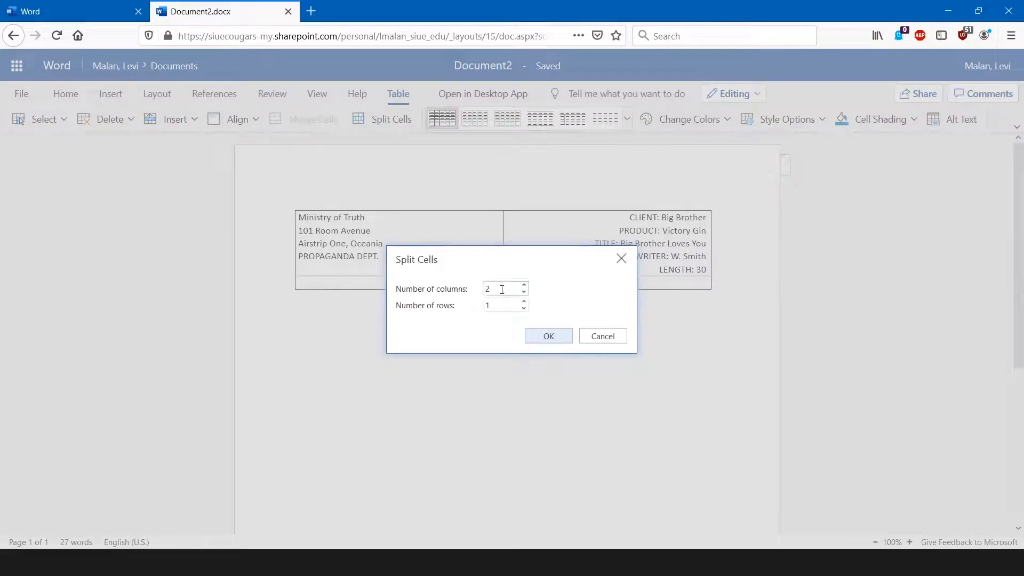
left_click(548, 336)
Label the first two bottom-row cells VIDEO and (SHOT TIMES) in bold.
type("VIDEO")
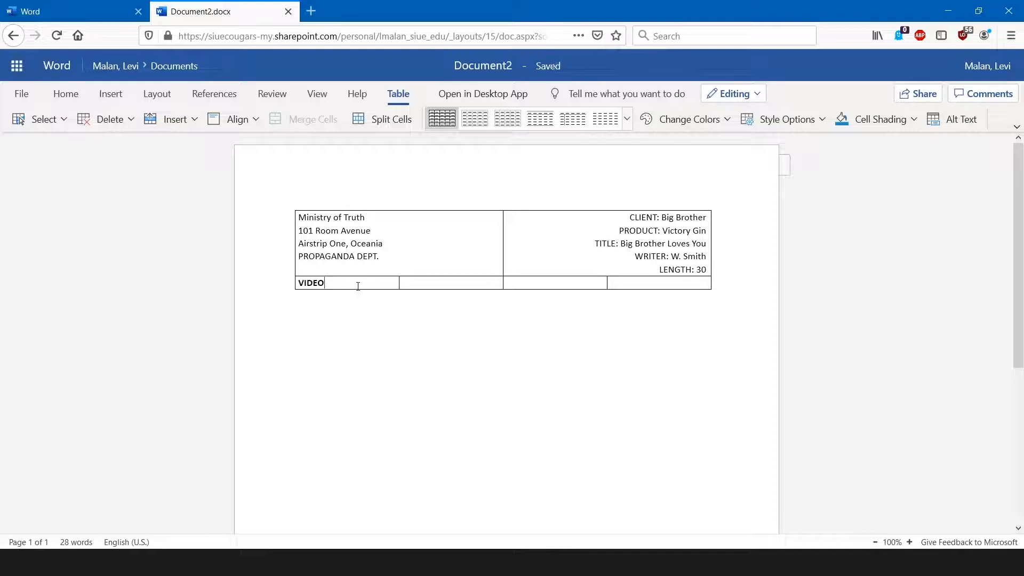
left_click(455, 282)
type("(SHOT TIME)")
key("BackSpace")
type("S)")
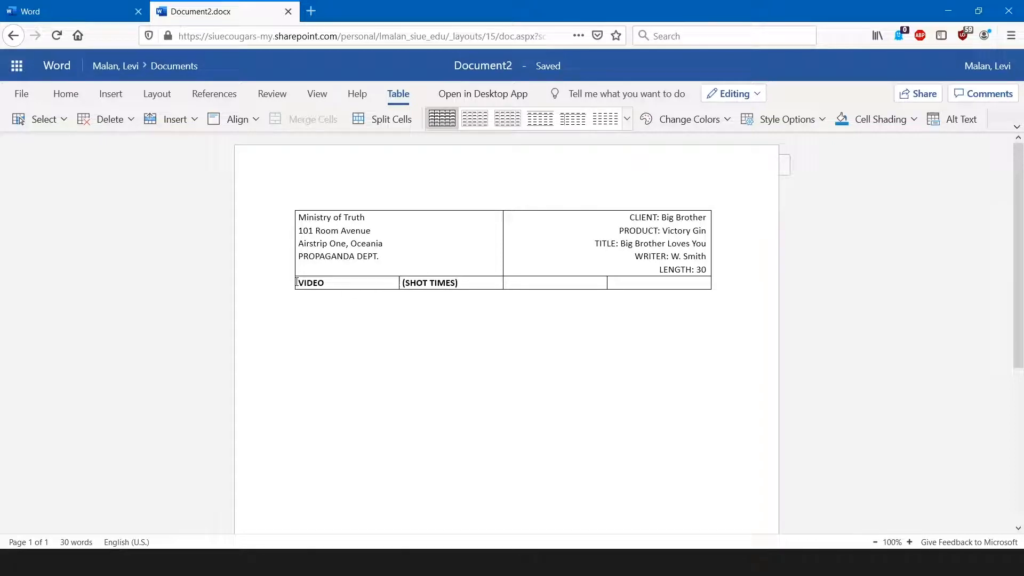
left_click_drag(307, 284, 476, 282)
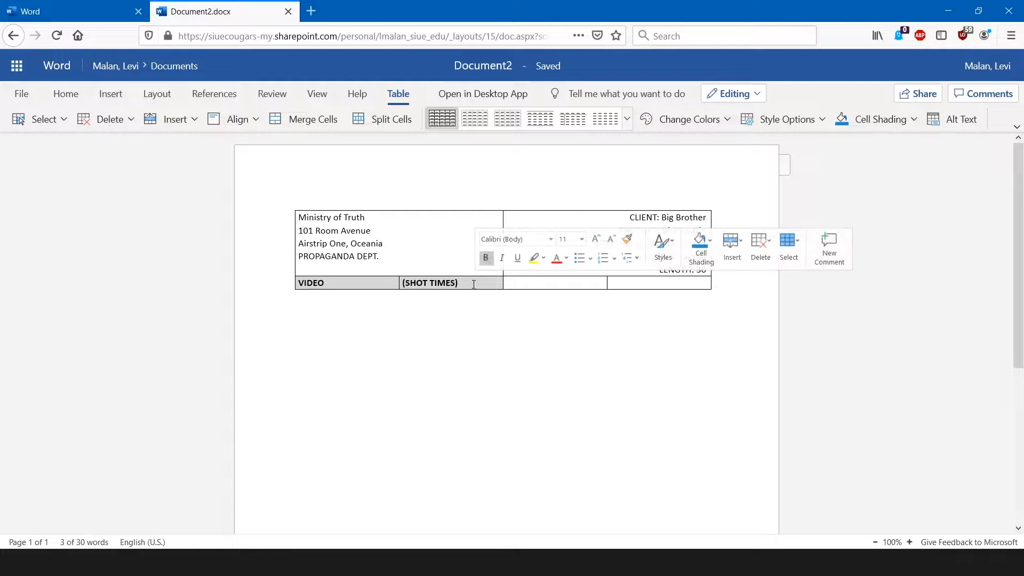
left_click(487, 258)
left_click(486, 258)
left_click(482, 290)
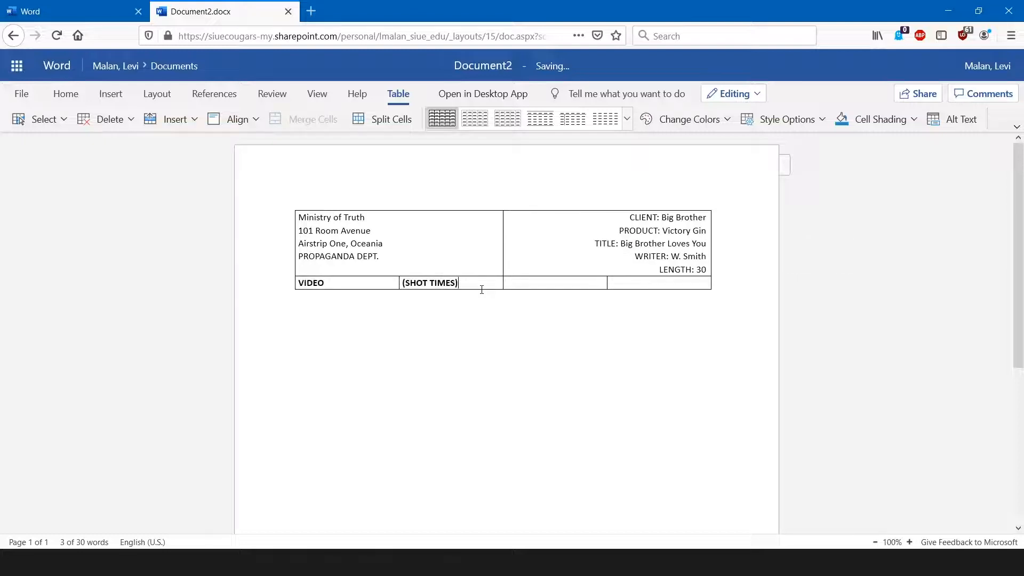
left_click_drag(300, 281, 421, 280)
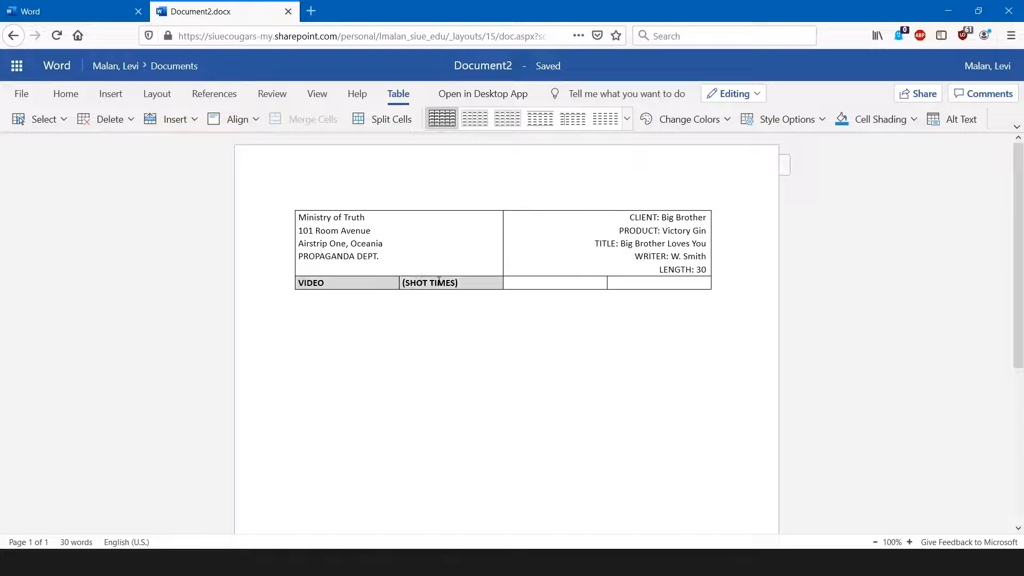
Apply bold to the two empty bottom-row cells and label them AUDIO and (TRT).
left_click(75, 99)
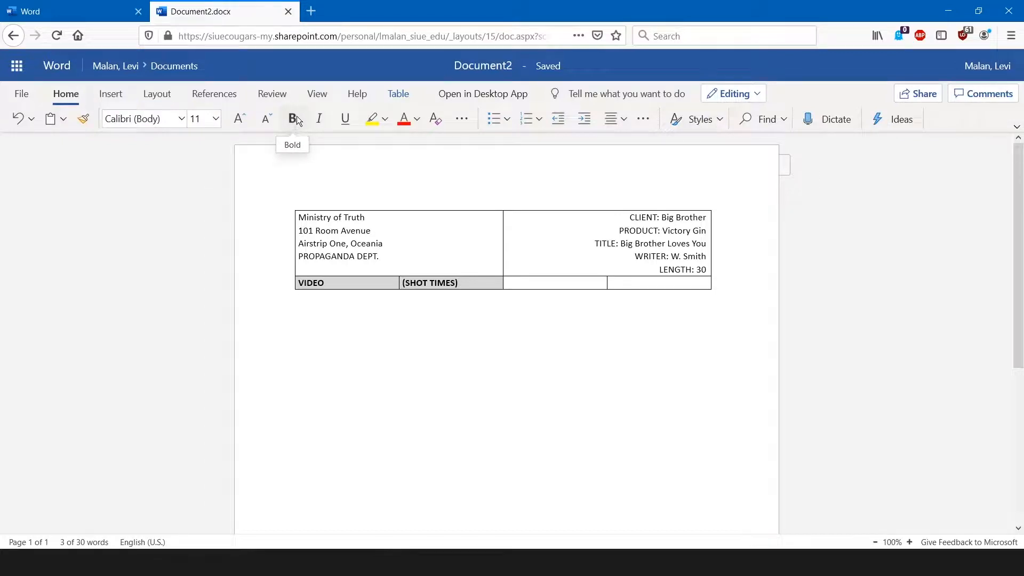
left_click_drag(524, 285, 661, 279)
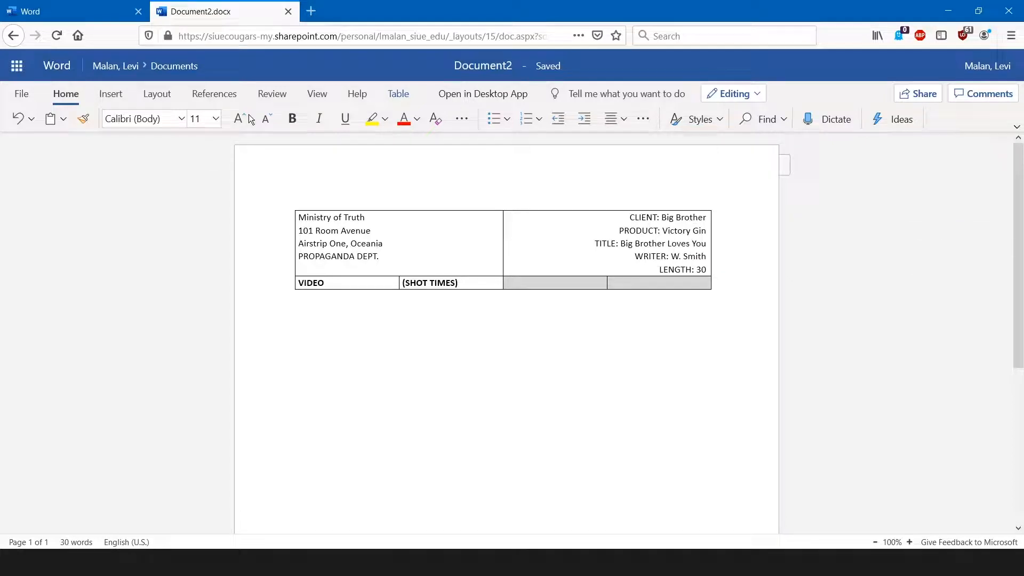
left_click(292, 120)
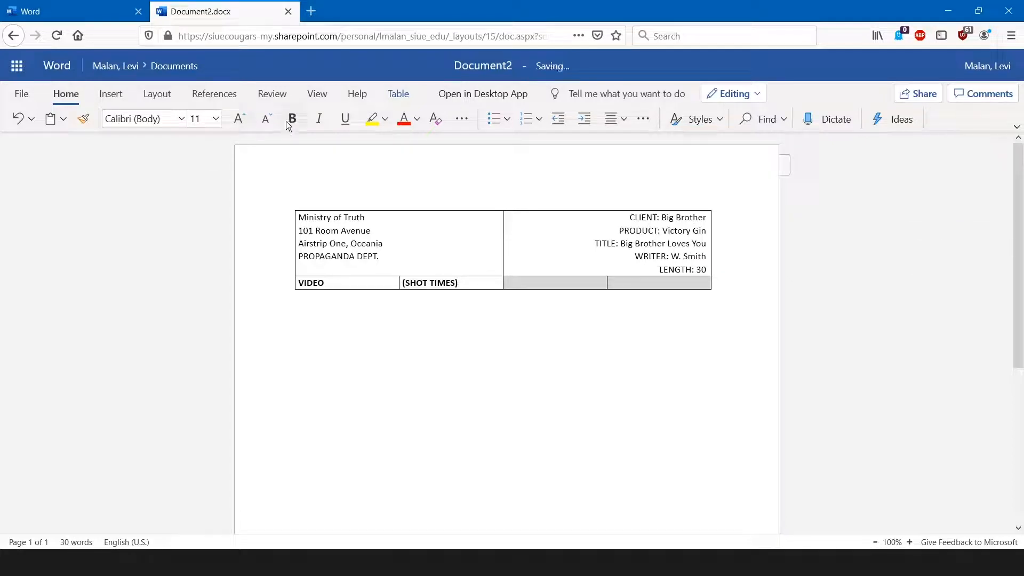
left_click(553, 284)
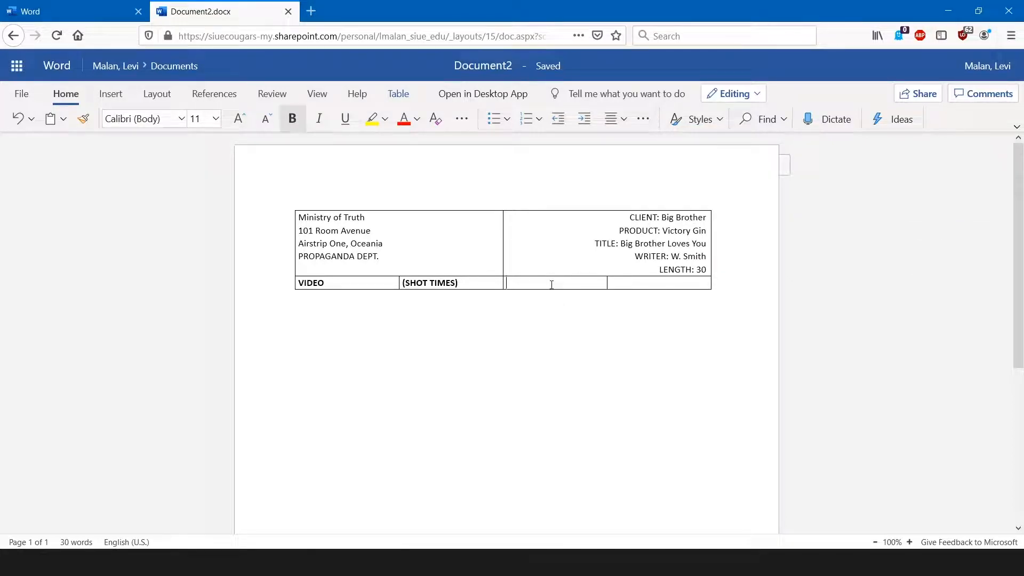
type("AUDIO")
key("Tab")
type("(TRT)")
Narrow the (SHOT TIMES) and (TRT) cells to fit their labels, and add an empty row below the headings.
left_click(398, 94)
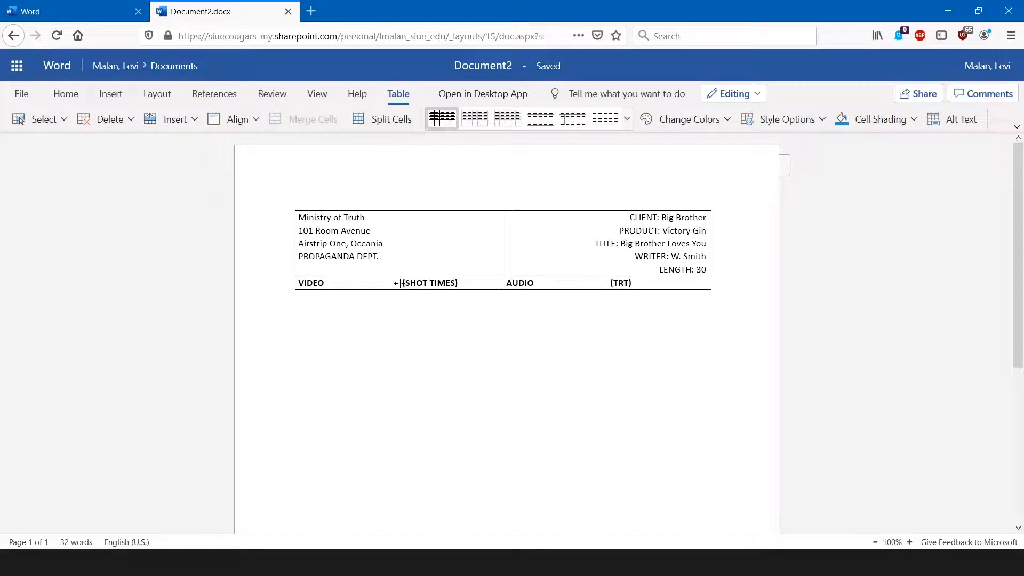
left_click_drag(400, 283, 439, 282)
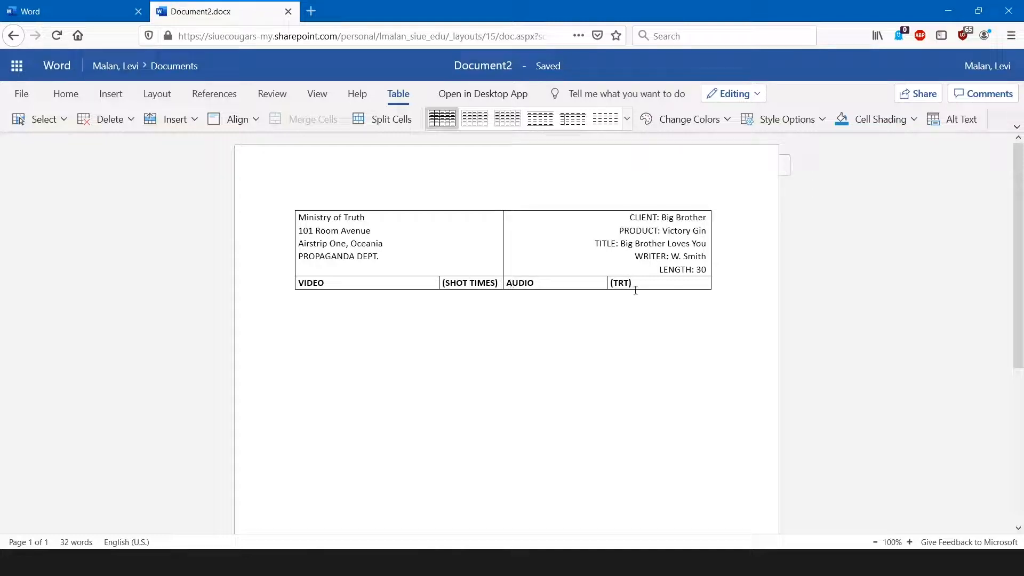
left_click_drag(607, 282, 681, 291)
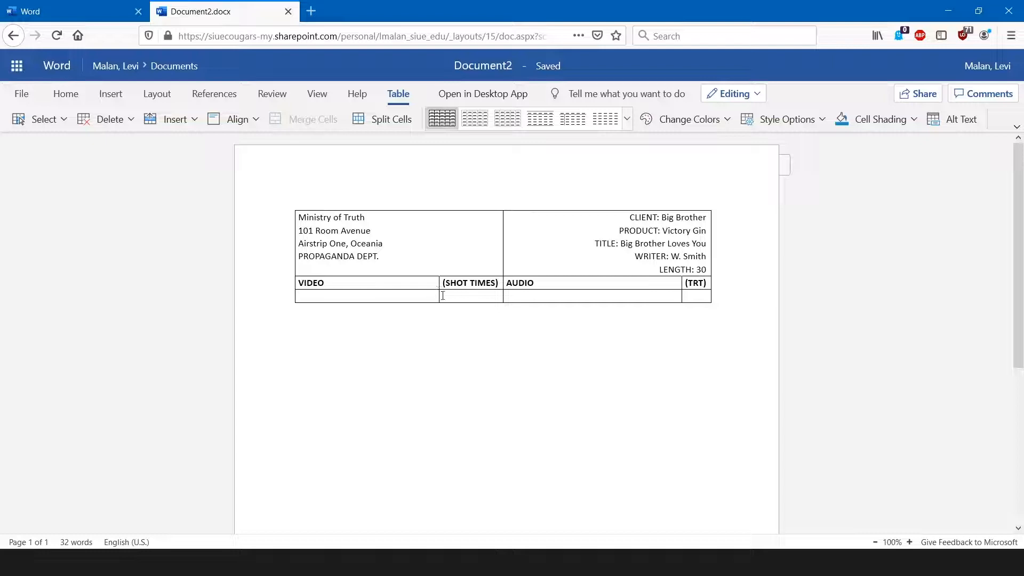
Merge the empty cells under VIDEO and (SHOT TIMES), and merge those under AUDIO and (TRT).
left_click_drag(462, 296, 422, 296)
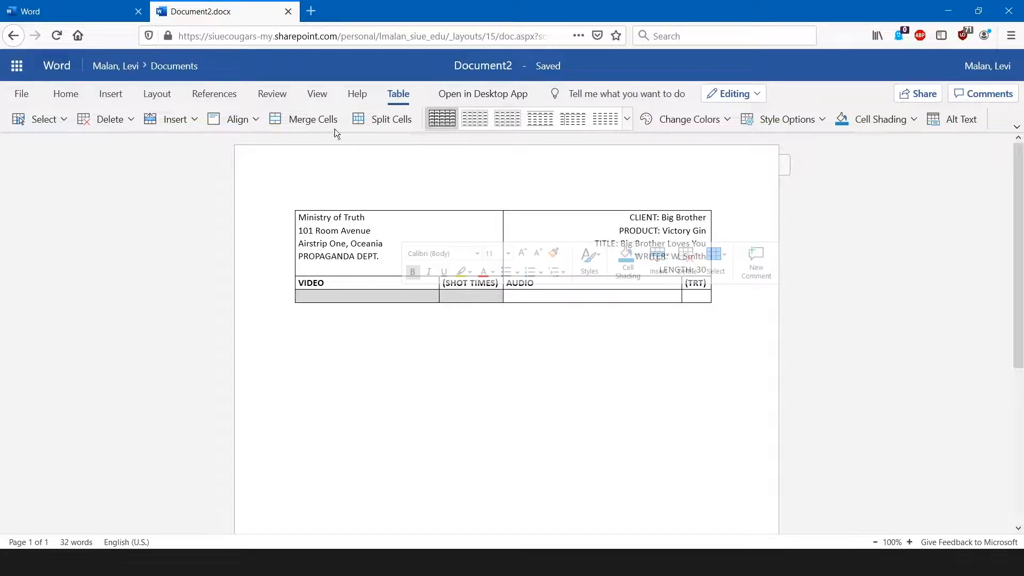
left_click(300, 119)
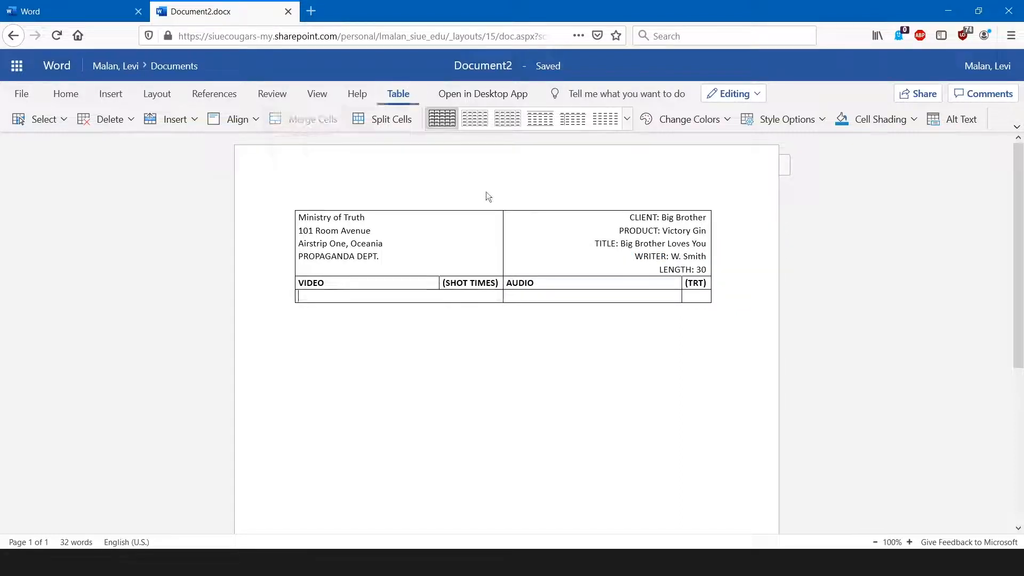
left_click(659, 298, "shift")
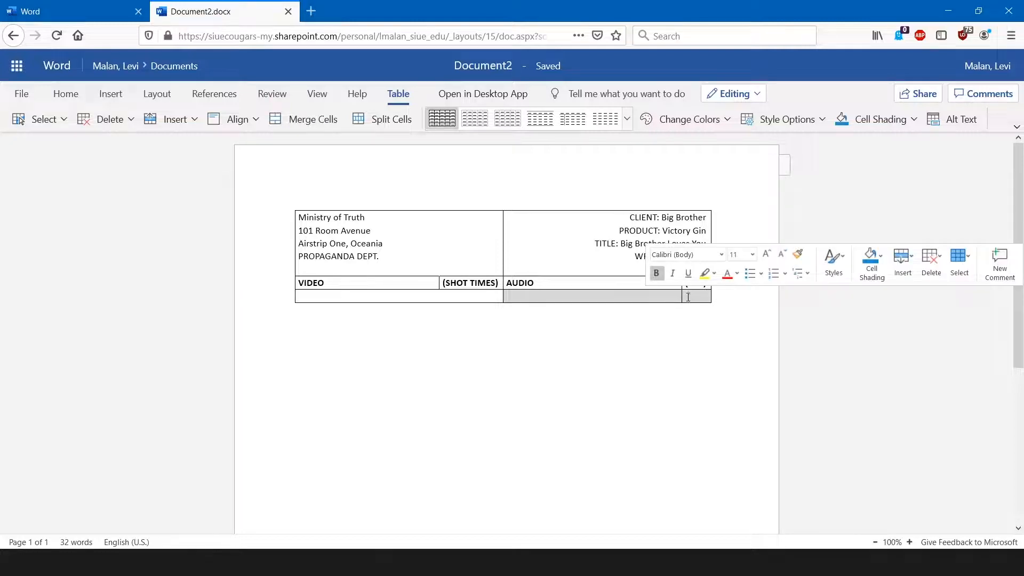
left_click(287, 120)
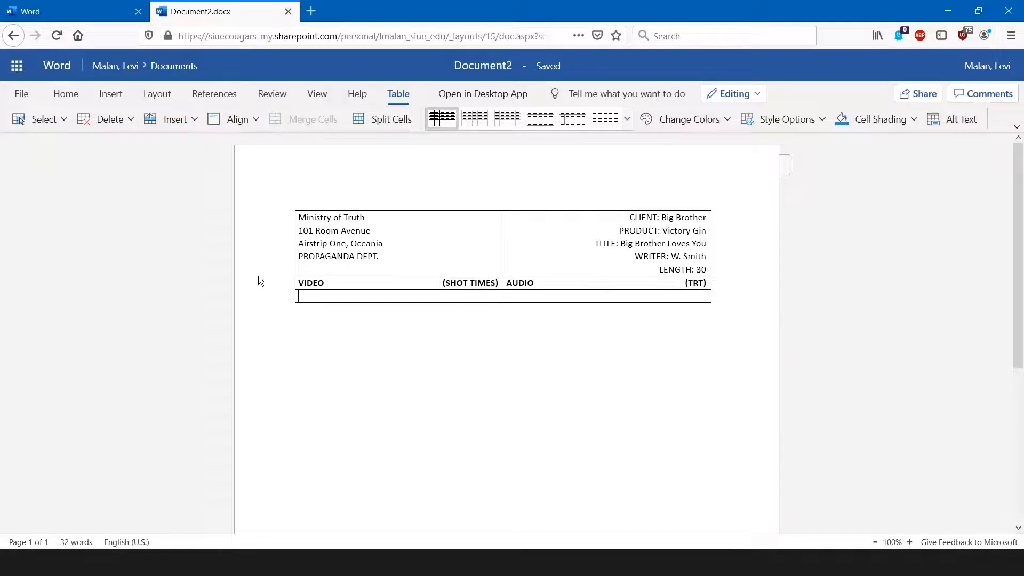
Enter FADEUP ON: in the empty cell below the VIDEO heading.
key("Caps_Lock")
key("Caps_Lock")
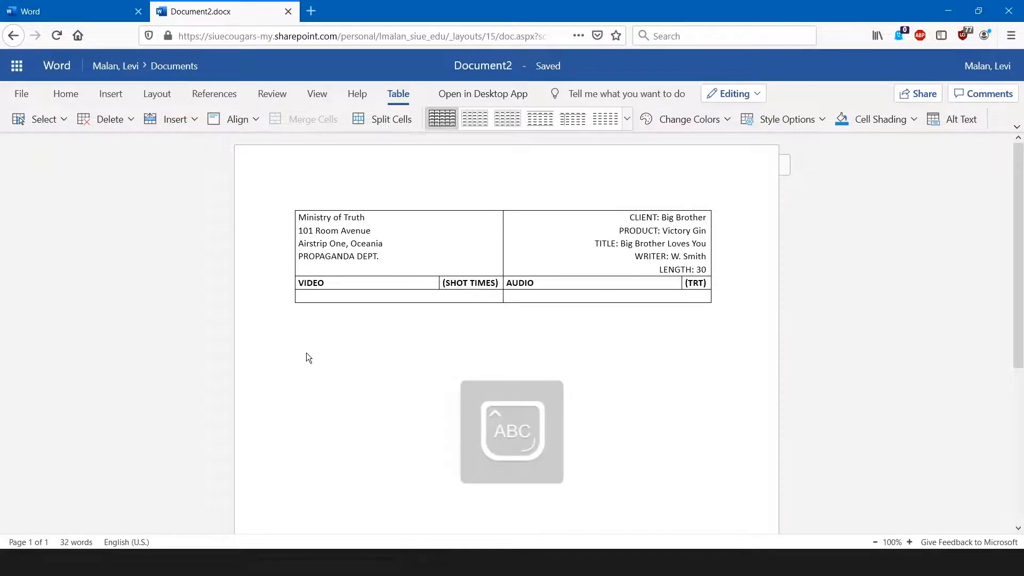
type("FA")
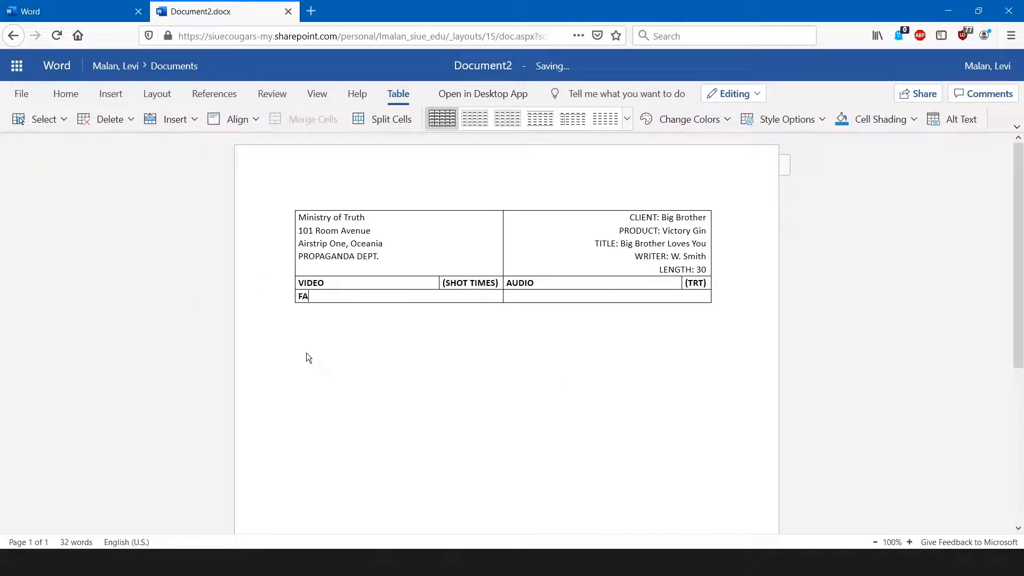
type("DEUP ON:")
Remove the bold from FADEUP ON: and underline it.
left_click_drag(350, 296, 299, 296)
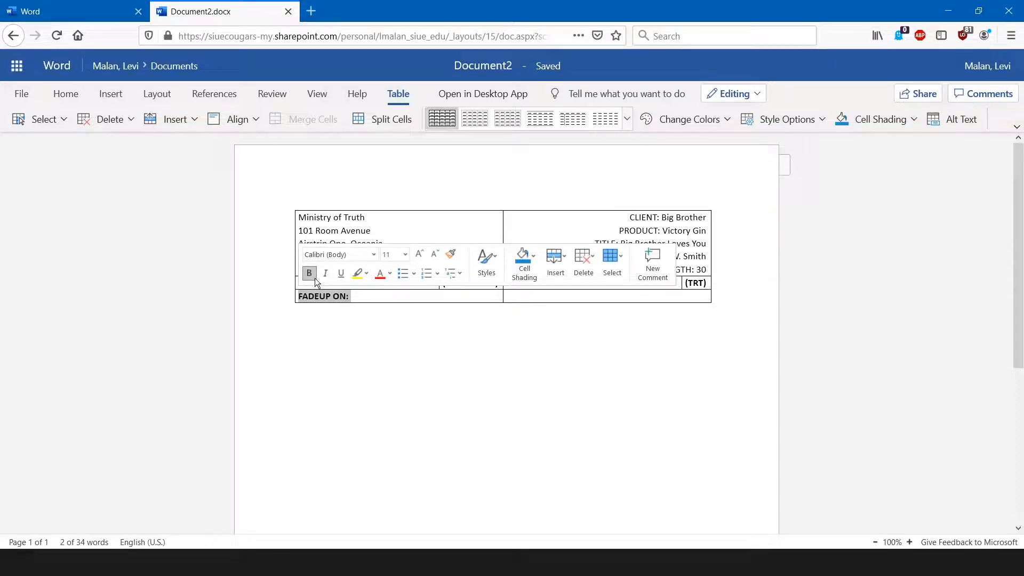
left_click(65, 95)
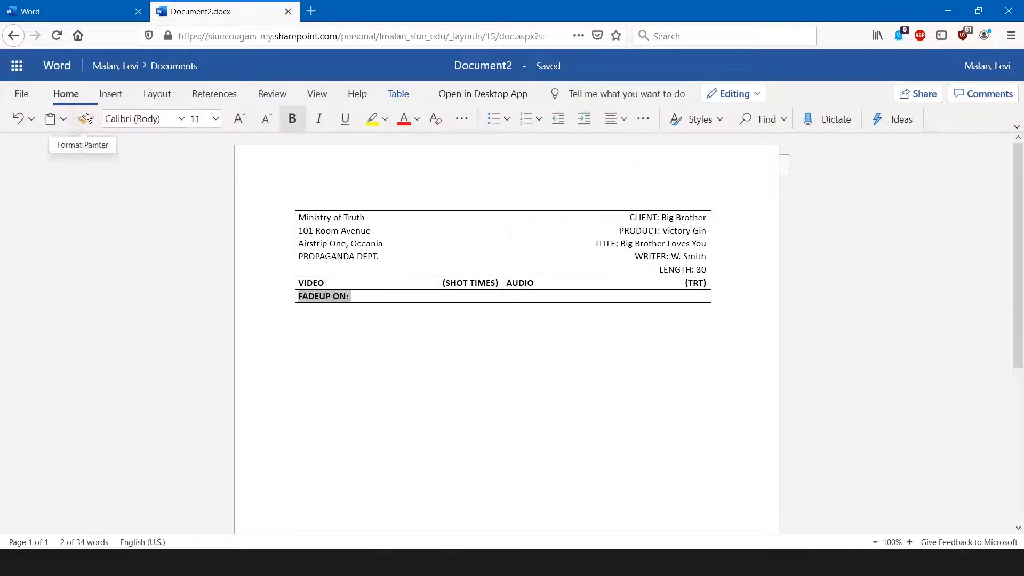
left_click(292, 119)
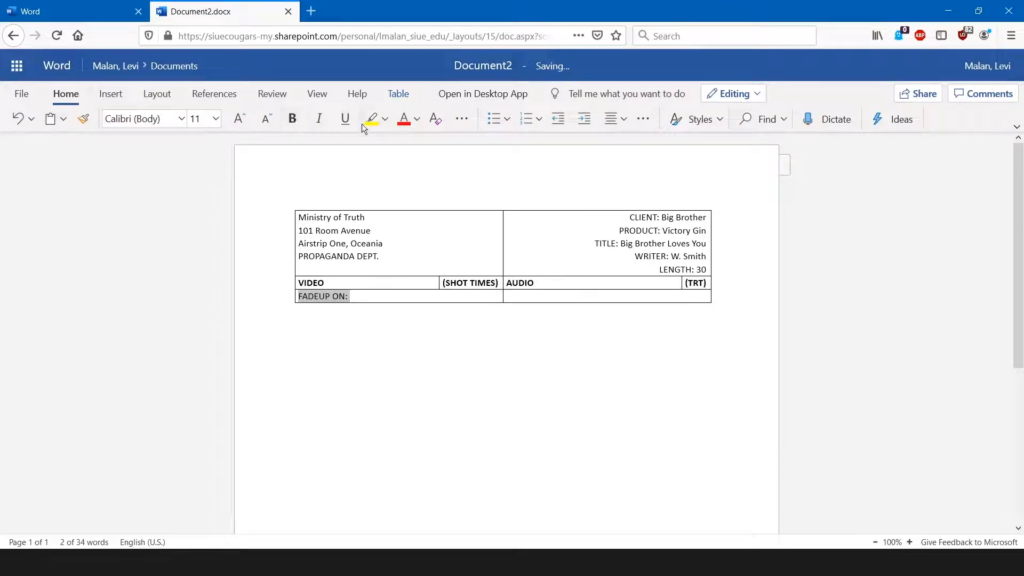
left_click(350, 122)
left_click(362, 295)
Add a row below FADEUP ON: and number its video cell 1. in plain text, without underline or automatic list formatting.
key("Tab")
key("Tab")
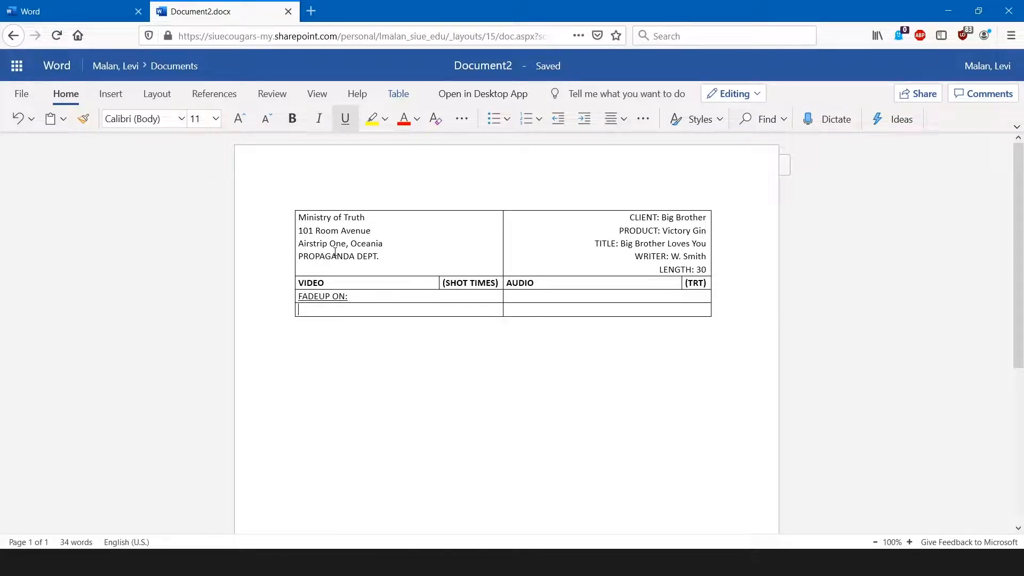
type("1.")
double_click(308, 312)
left_click(352, 120)
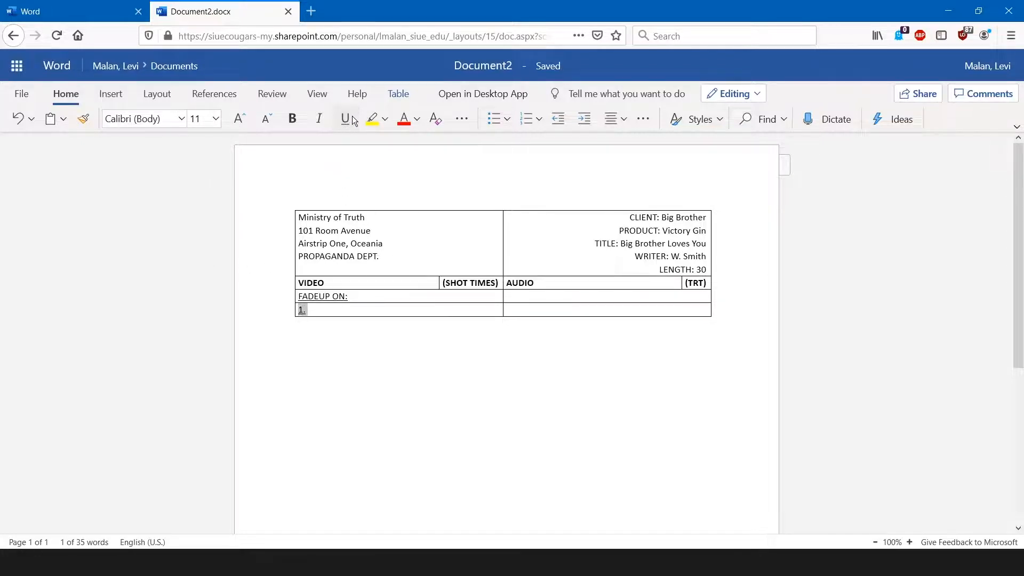
left_click(319, 310)
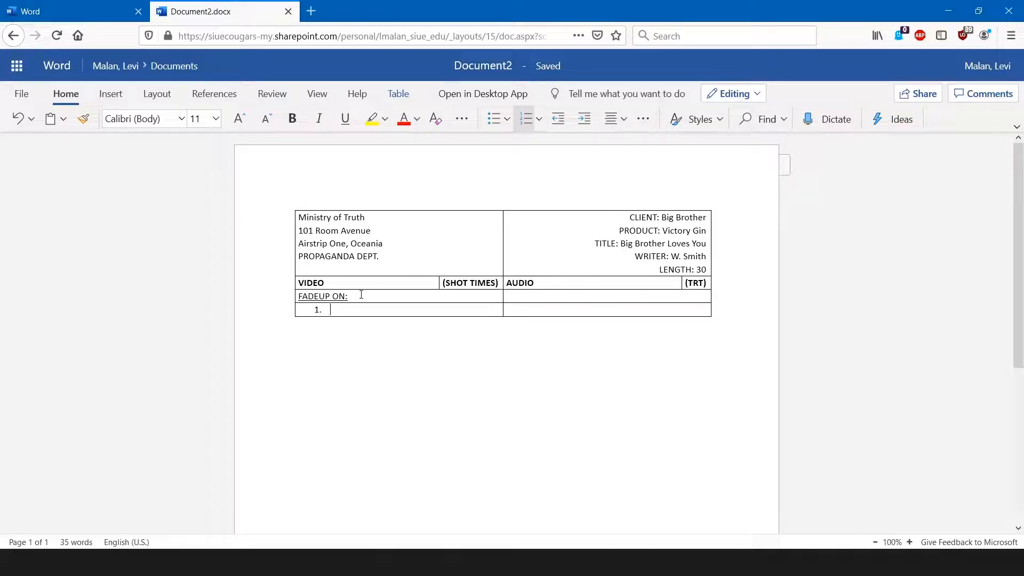
key("ctrl+z")
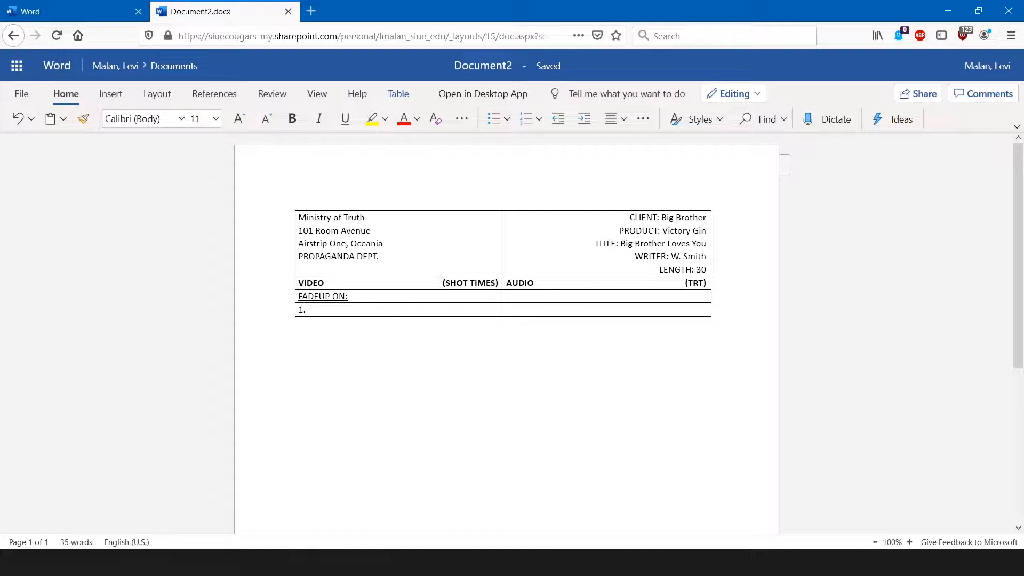
Number the audio cell beside it 1. and make that number non-bold.
key("ctrl+b")
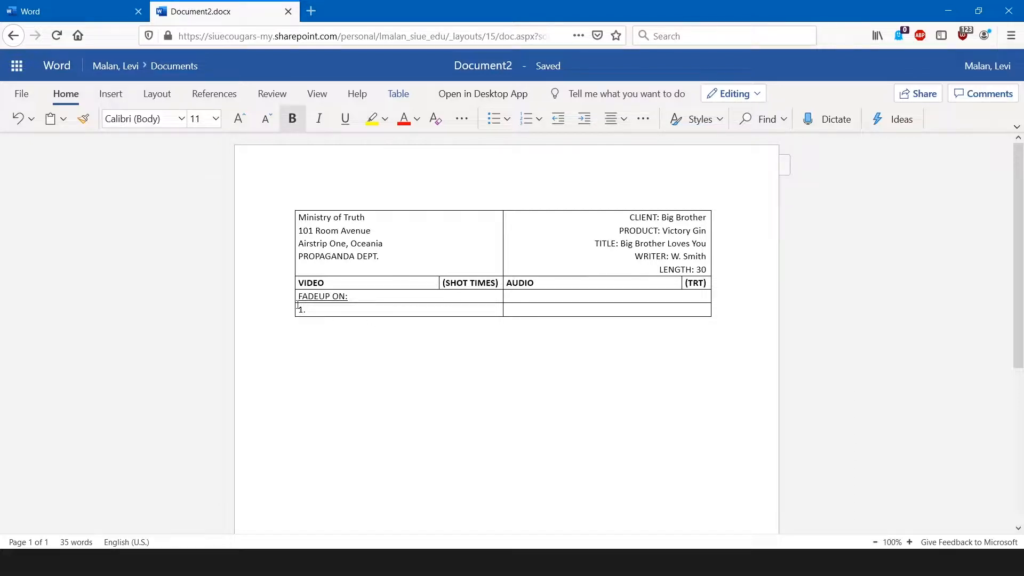
type("1.")
left_click_drag(529, 312, 507, 310)
left_click(293, 118)
left_click(440, 313)
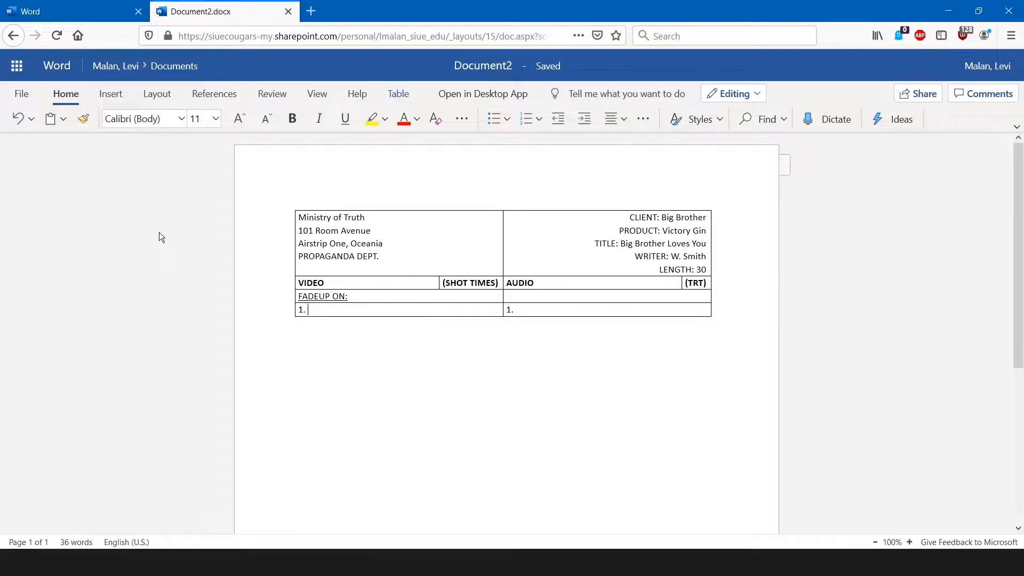
Describe shot 1 as "WS, PARTY MEMBER 1 DRINKS EURASIAN GIN THEN THROWS UP." with (:04) at the line's end and a blank line below.
type("WS, PARTY MEMBER 1 DRINKS EURASIAN GIN THEN THROWS UP.")
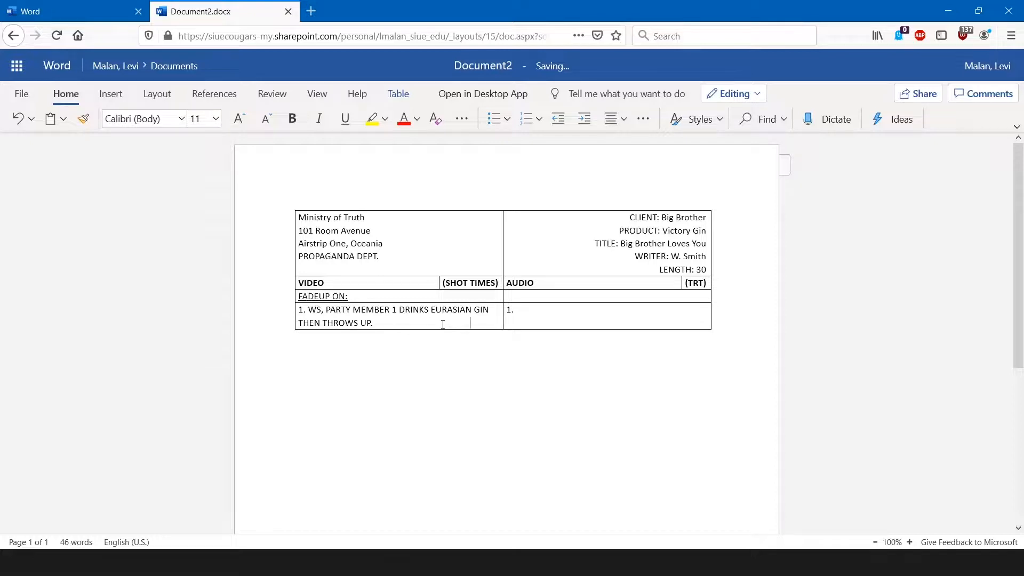
type("(:04")
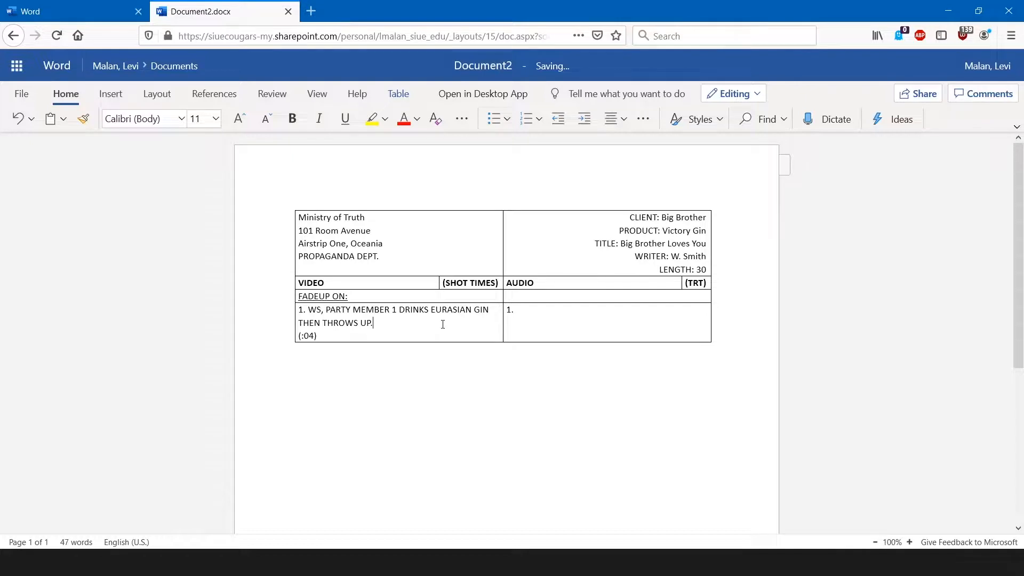
key("BackSpace")
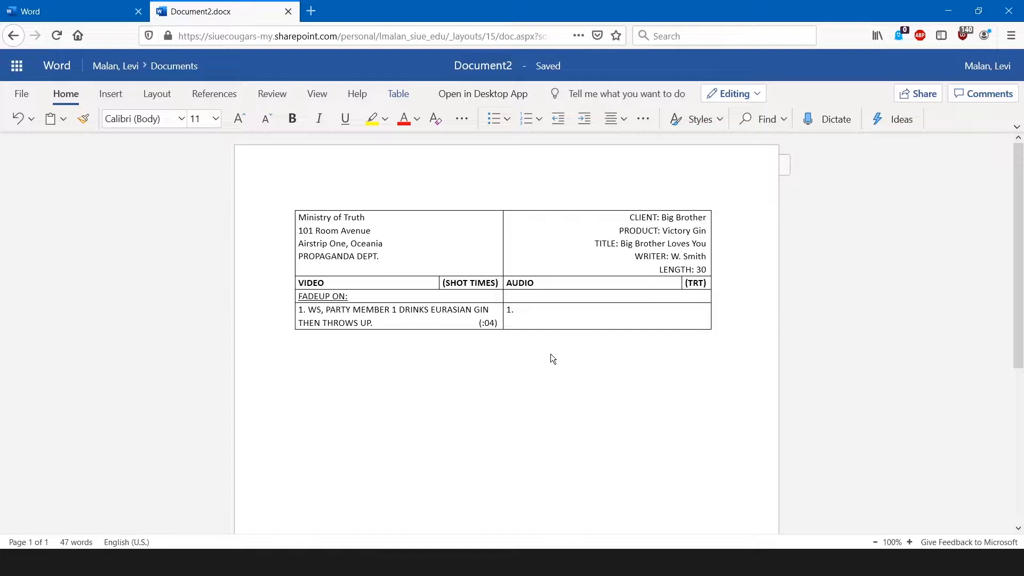
key("Return")
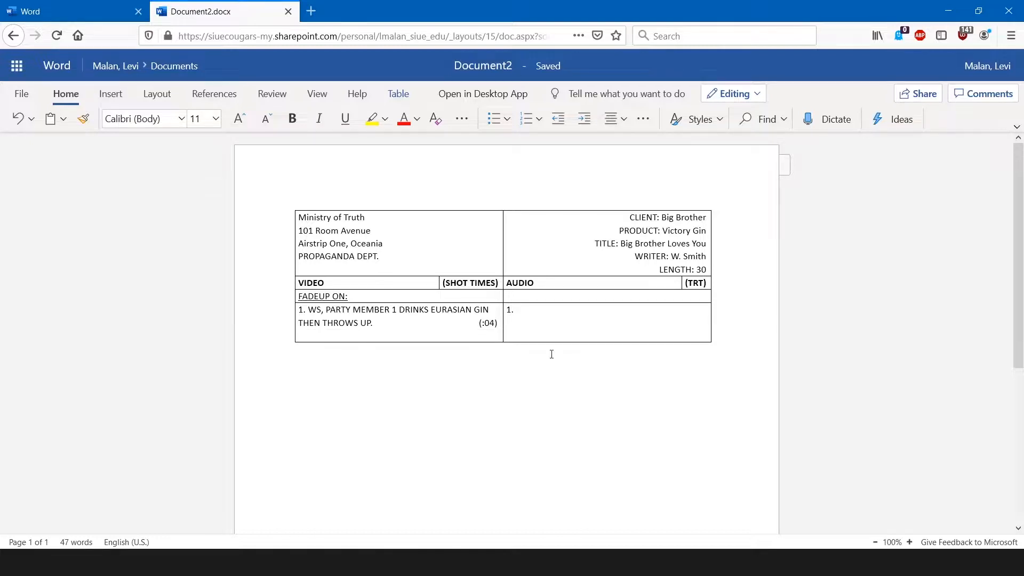
Add an underlined ANNCR: label after the 1. in the audio cell, and turn underlining off after it.
left_click(538, 308)
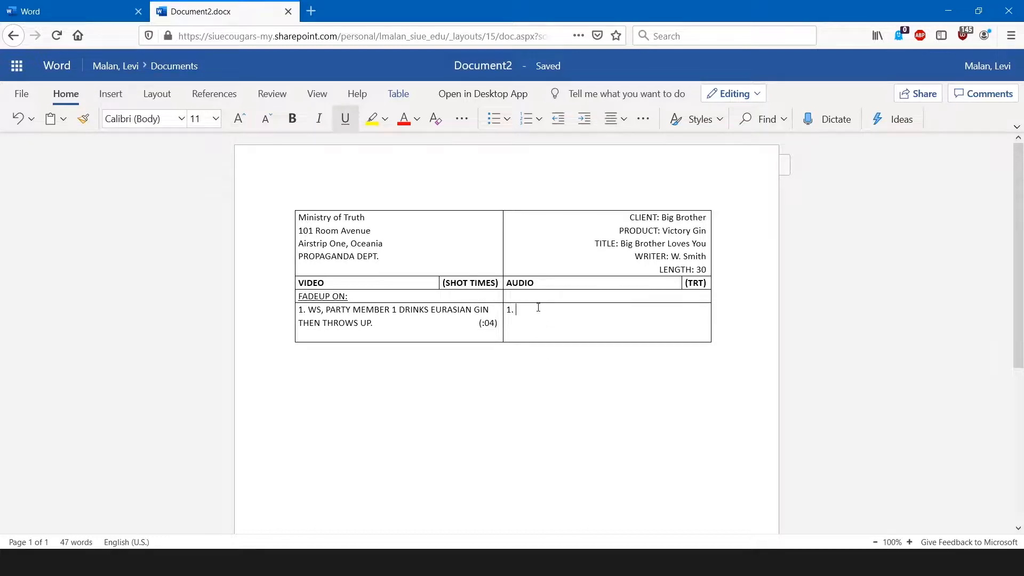
key("Caps_Lock")
key("Caps_Lock")
type("ANNCR")
key("Caps_Lock")
type(":")
key("ctrl+u")
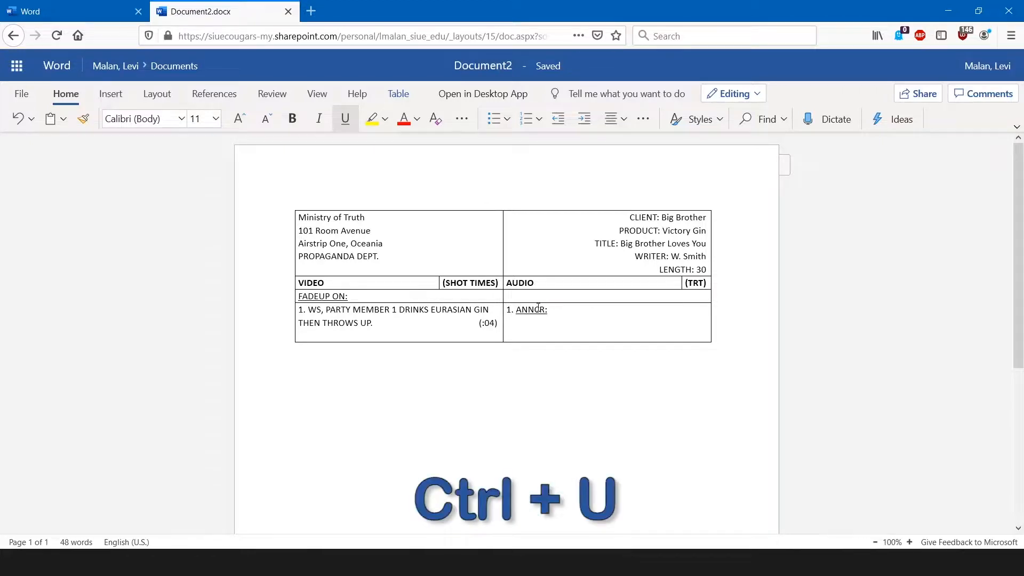
key("ctrl+u")
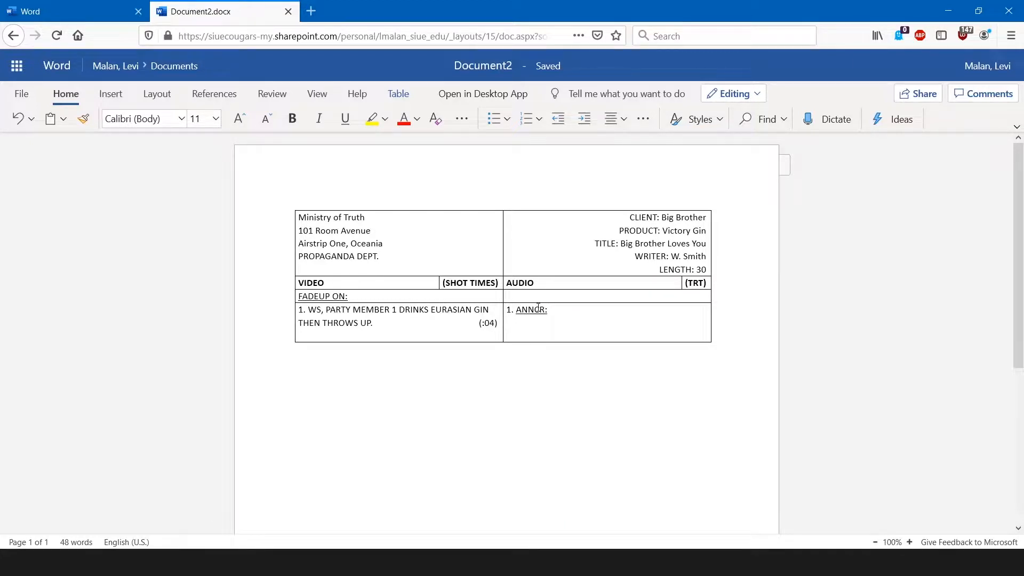
Enter the announcer line "Have you ever wanted a gin that doesn't not taste like oil?" with (:04) at the line's end.
key("Caps_Lock")
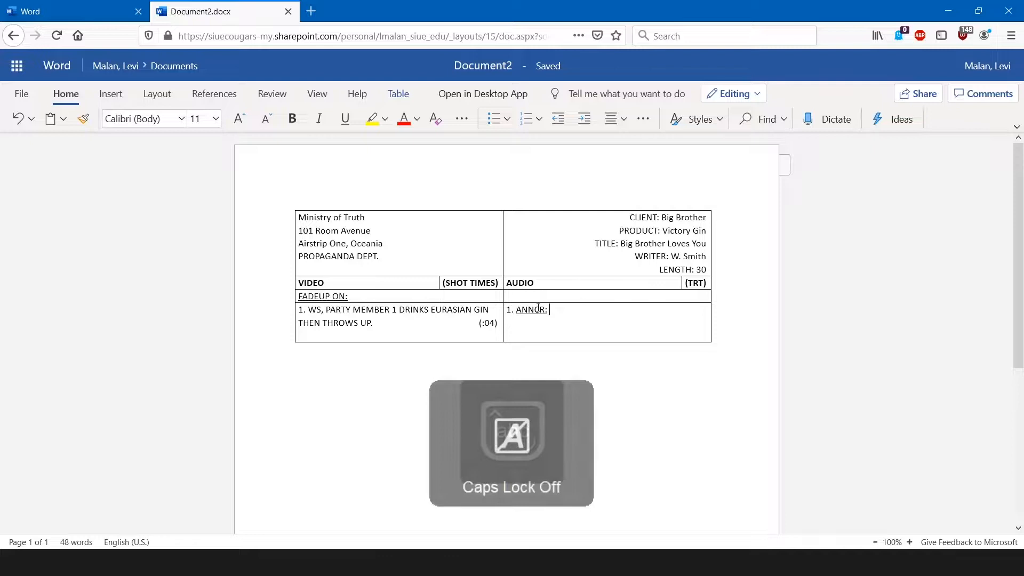
key("Caps_Lock")
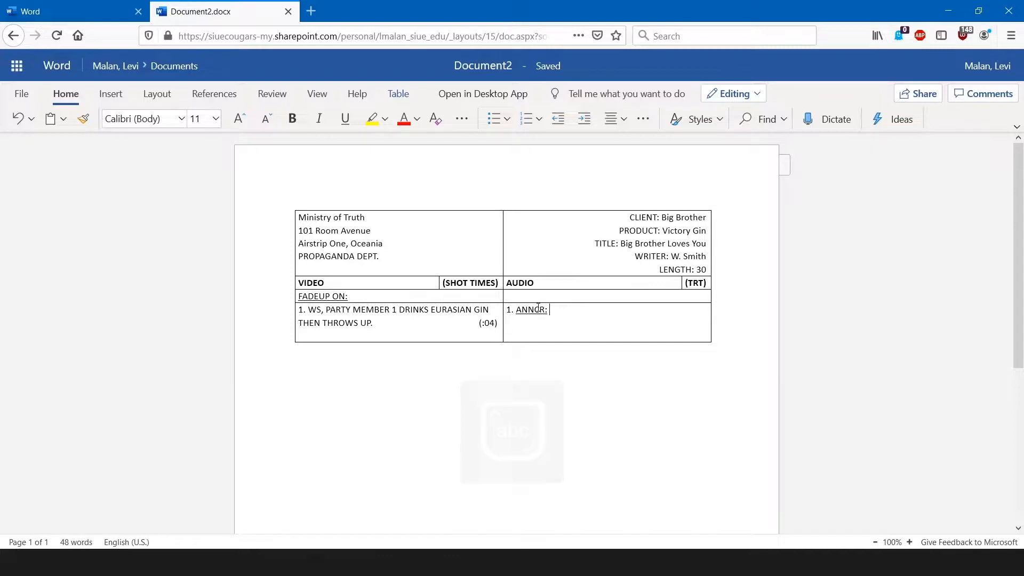
type("Have you ever wanted a gin that doesn't not taste like oil?                    ")
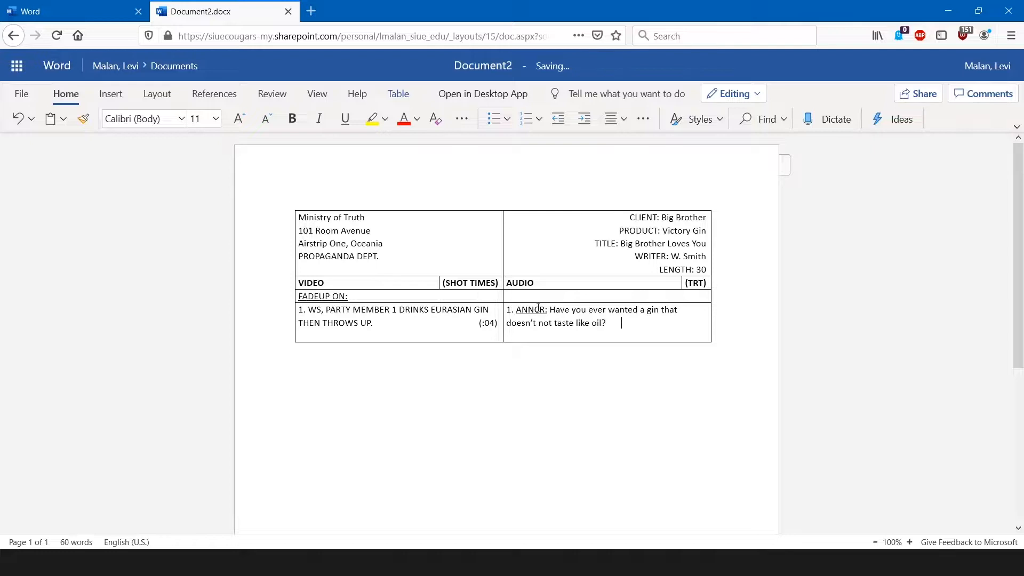
type("                    (:04)")
Add a table row and enter "2. CU, PARTY MEMBER 1 LOOKS UP INTO CAMERA, NODS, THEN WIPES MOUTH. (:04)" in its video cell.
left_click(705, 332)
key("Tab")
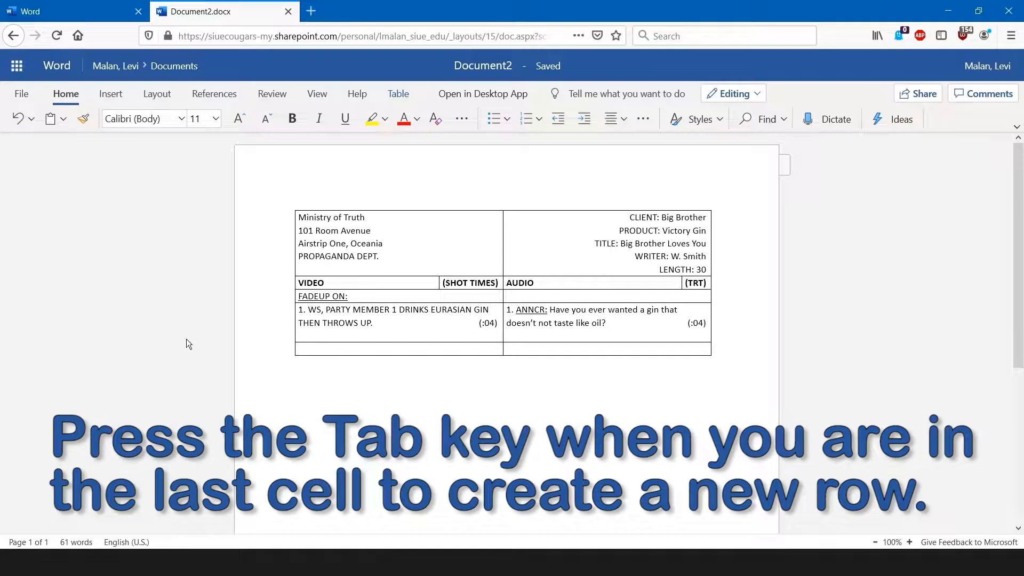
type("2.")
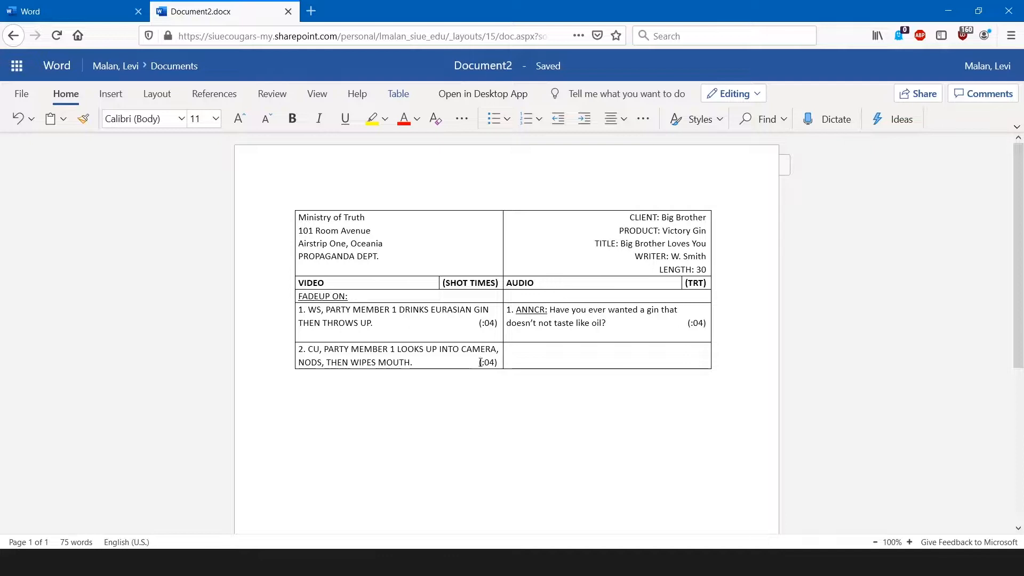
Enter "2. SFX: CHUCKLE" in the second shot's audio cell, with (:08) at the end of its second line.
left_click(530, 360)
type("2.")
type(" A")
key("BackSpace")
key("BackSpace")
type("SFX:")
type("Chu")
key("BackSpace")
key("BackSpace")
key("BackSpace")
type("CHUCKLE")
key("ctrl+Tab")
type("(:08)")
key("BackSpace")
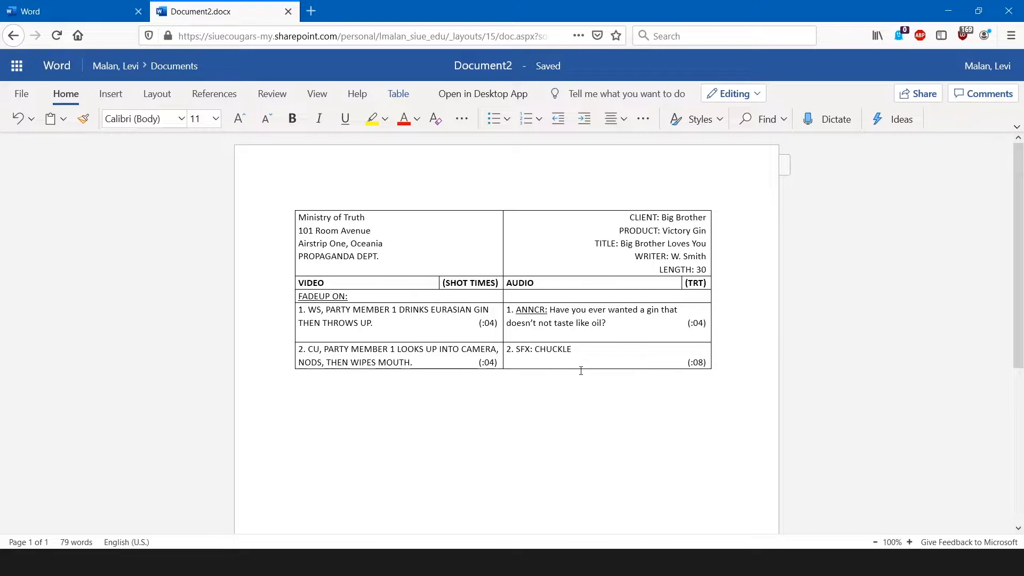
Add a blank line after (:08) and a new table row for the next shot.
left_click_drag(590, 373, 709, 364)
left_click(709, 364)
key("Return")
key("Tab")
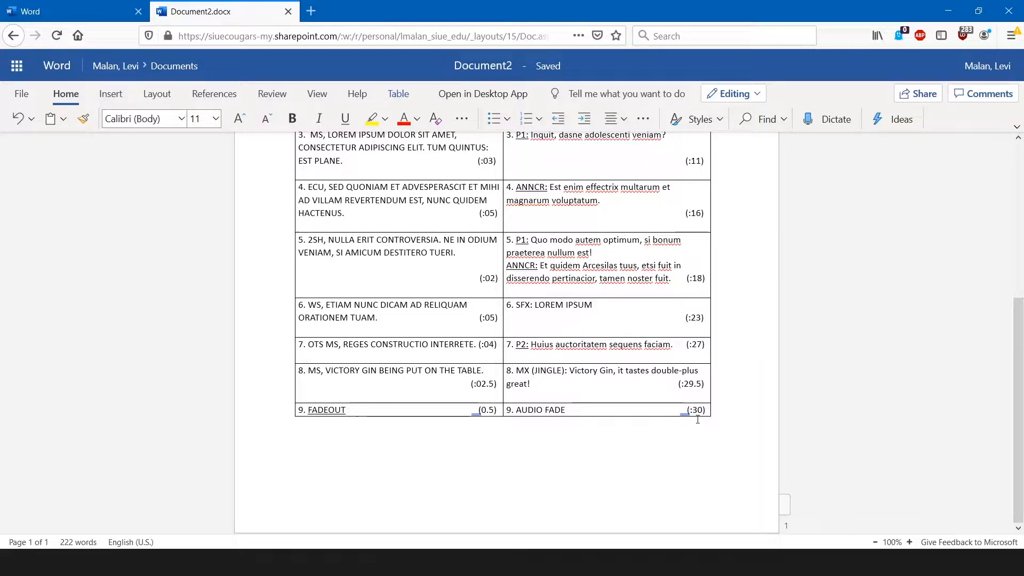
Apply the borderless plain table style to the whole script table.
scroll(730, 329, "up", 3)
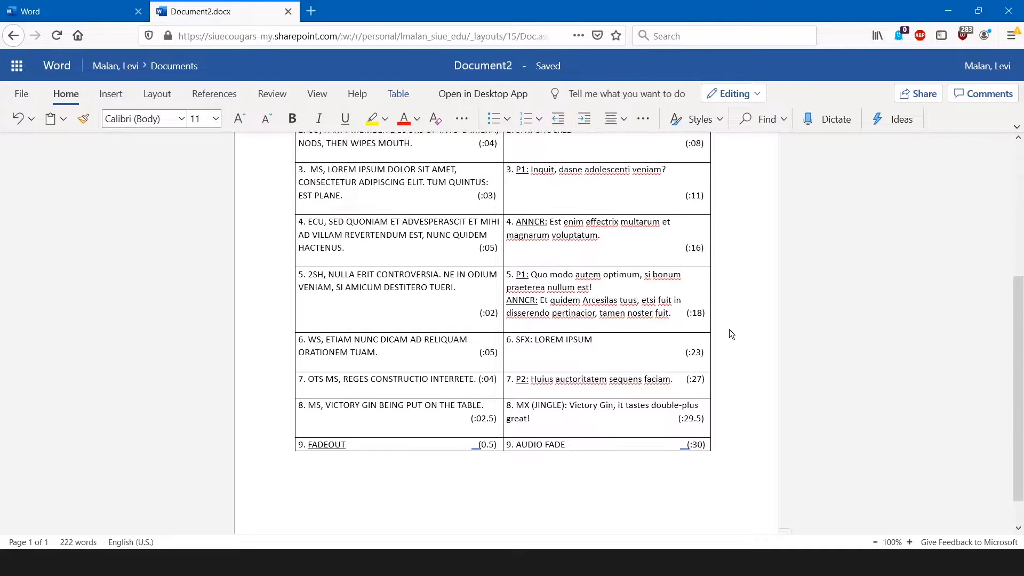
scroll(728, 328, "up", 2)
scroll(728, 329, "down", 2)
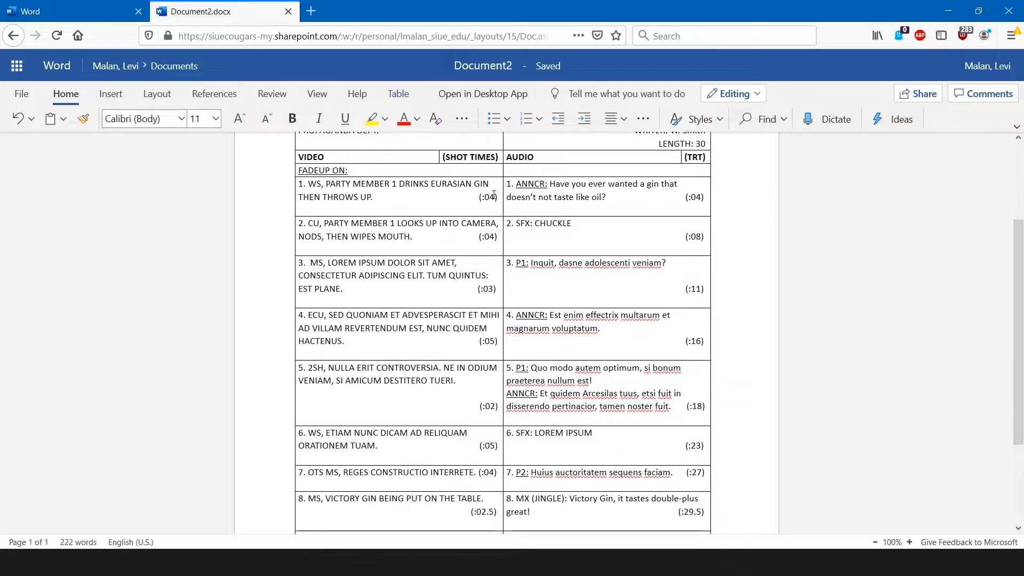
scroll(729, 429, "down", 3)
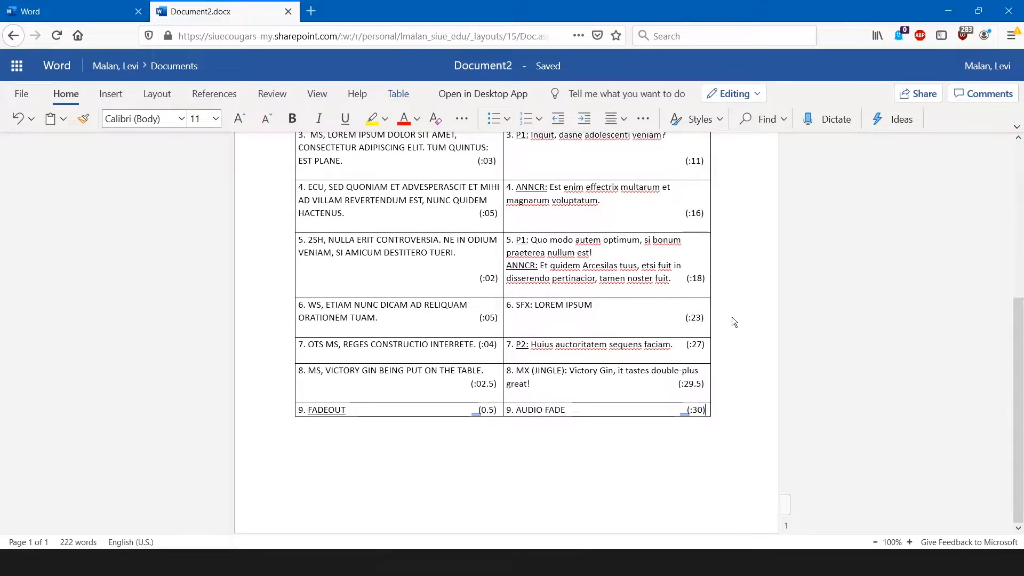
scroll(731, 317, "up", 5)
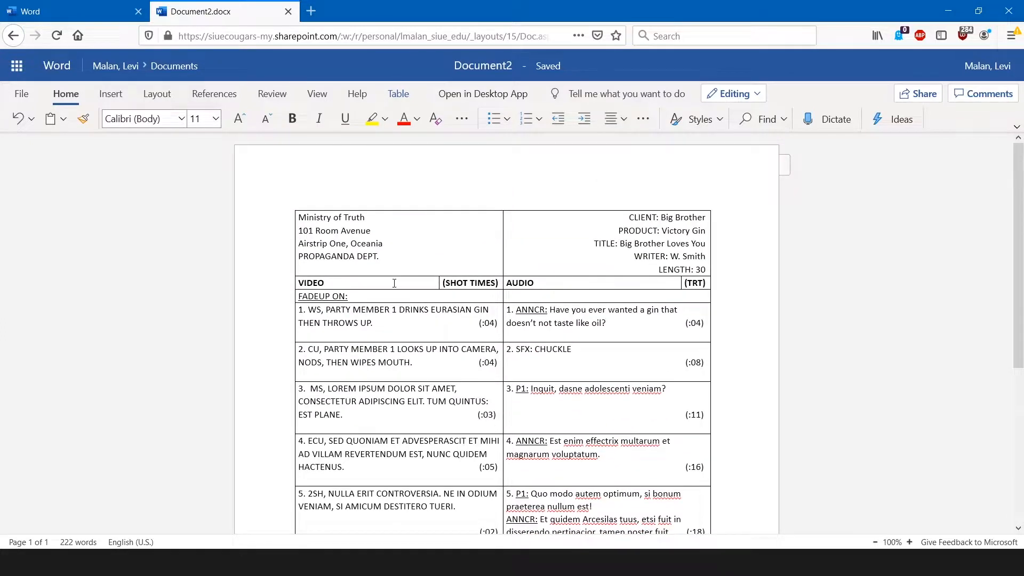
left_click(394, 283)
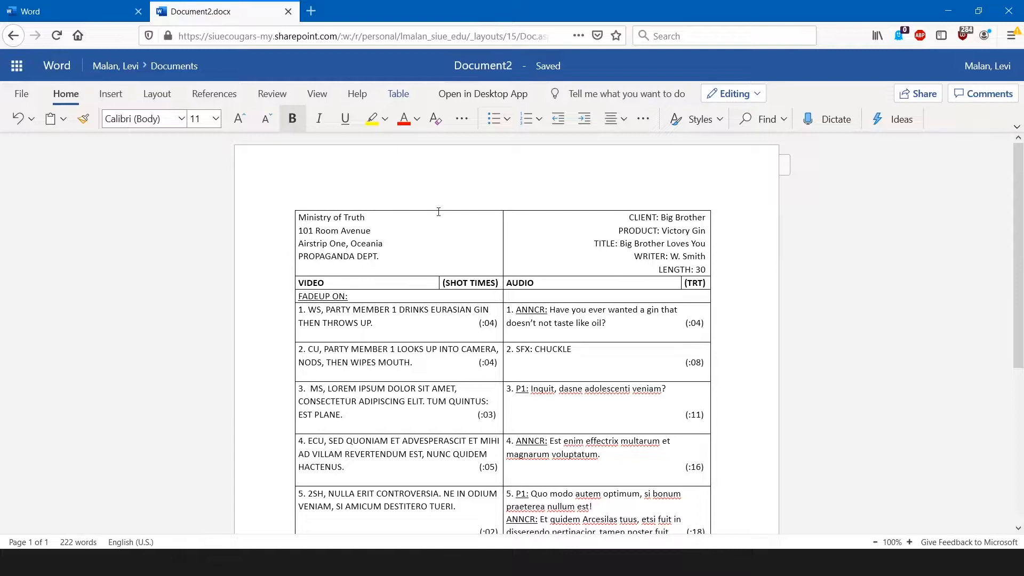
left_click(394, 93)
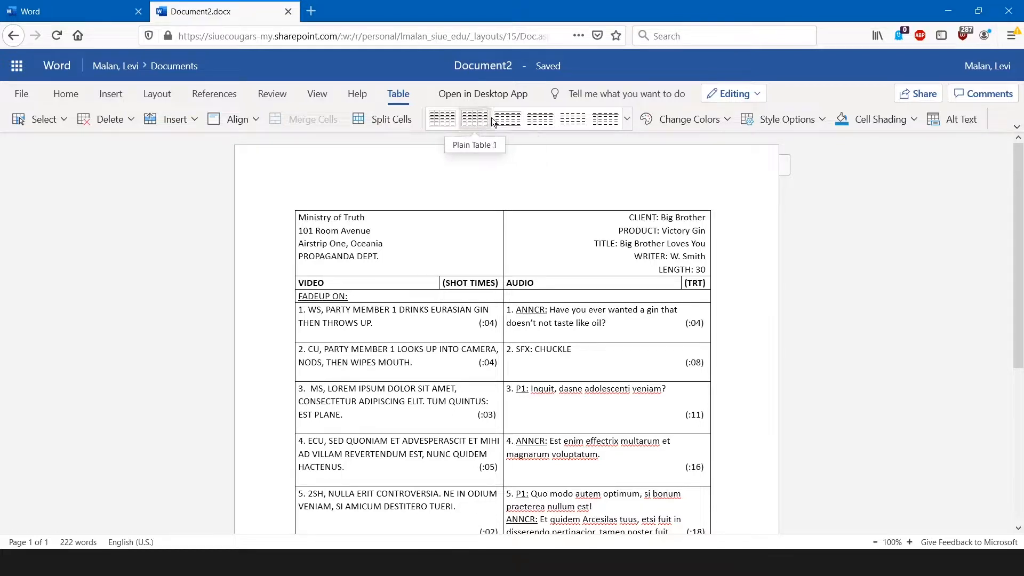
left_click(570, 118)
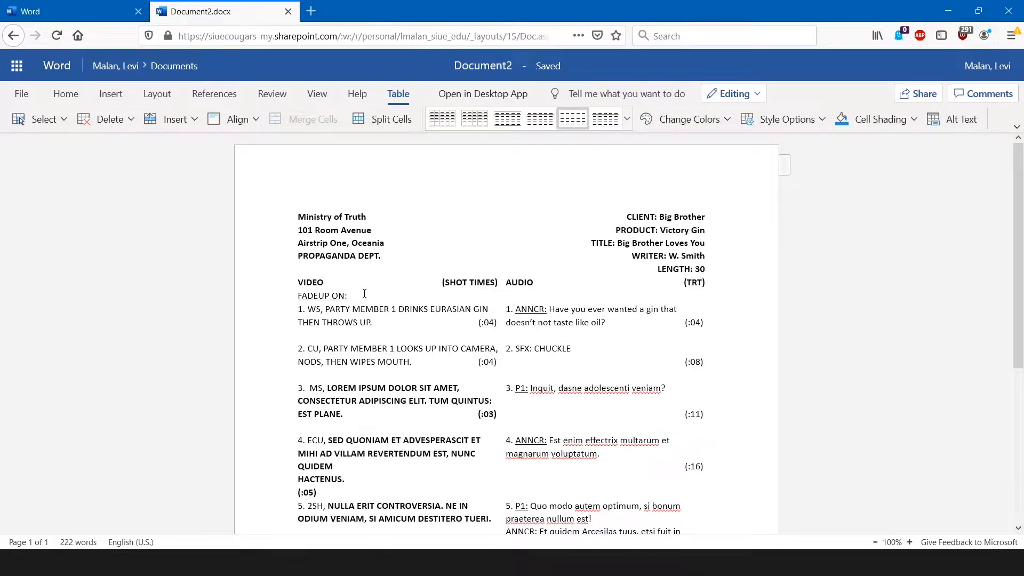
Remove the bold formatting from the video cells of shots 3 through 8.
scroll(361, 290, "down", 3)
scroll(361, 290, "down", 2)
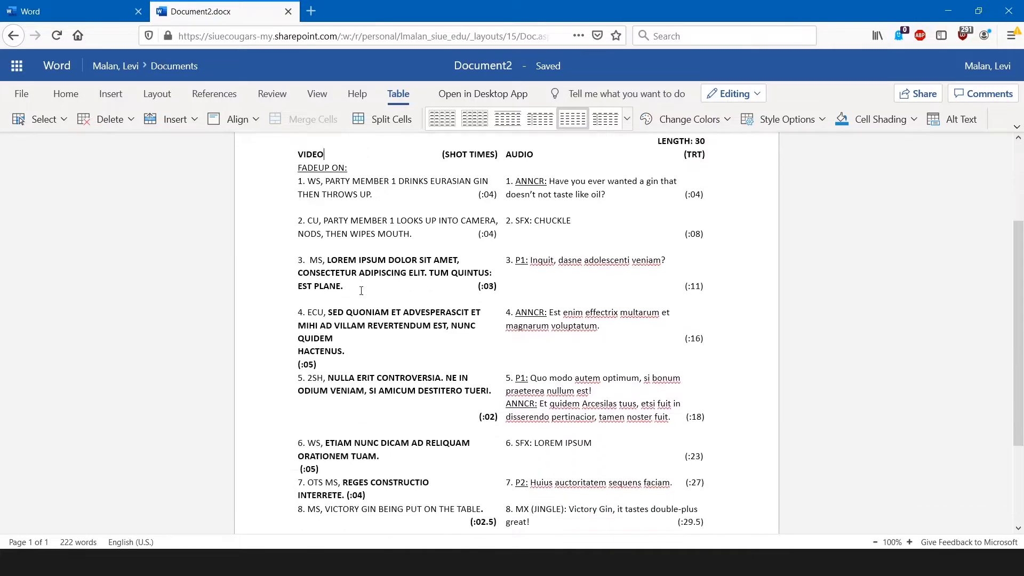
scroll(288, 264, "down", 4)
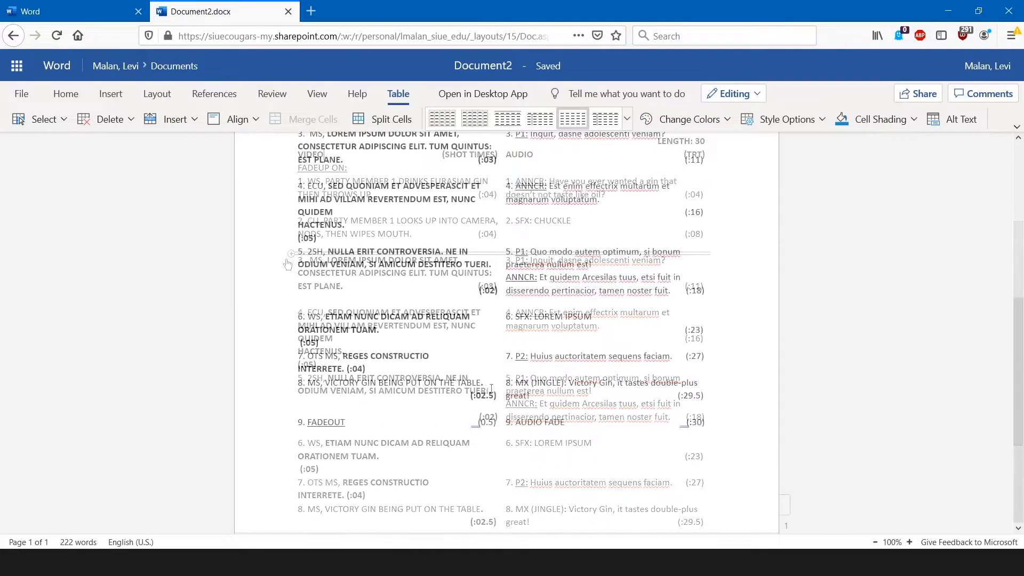
left_click_drag(438, 382, 307, 389)
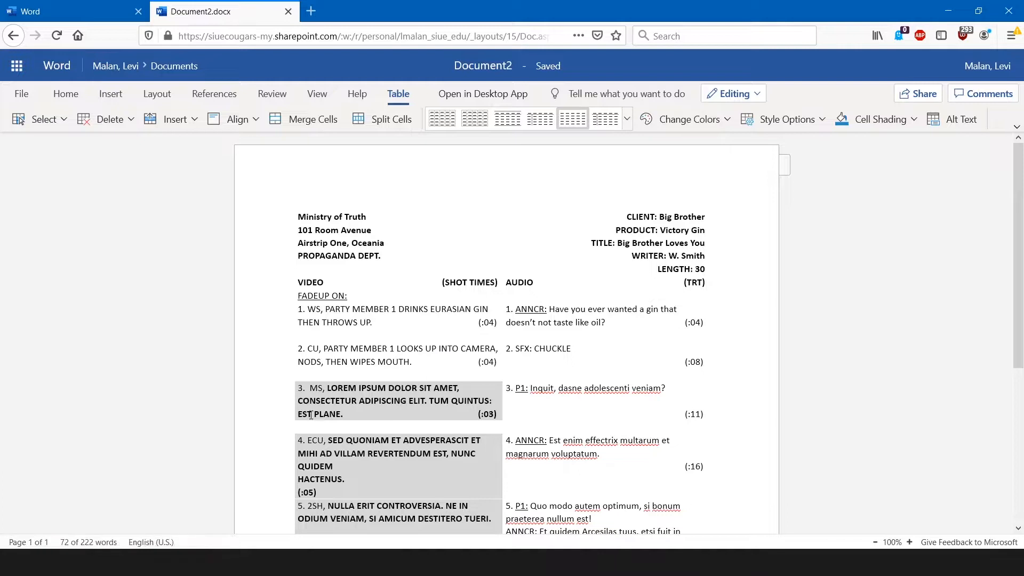
left_click(73, 97)
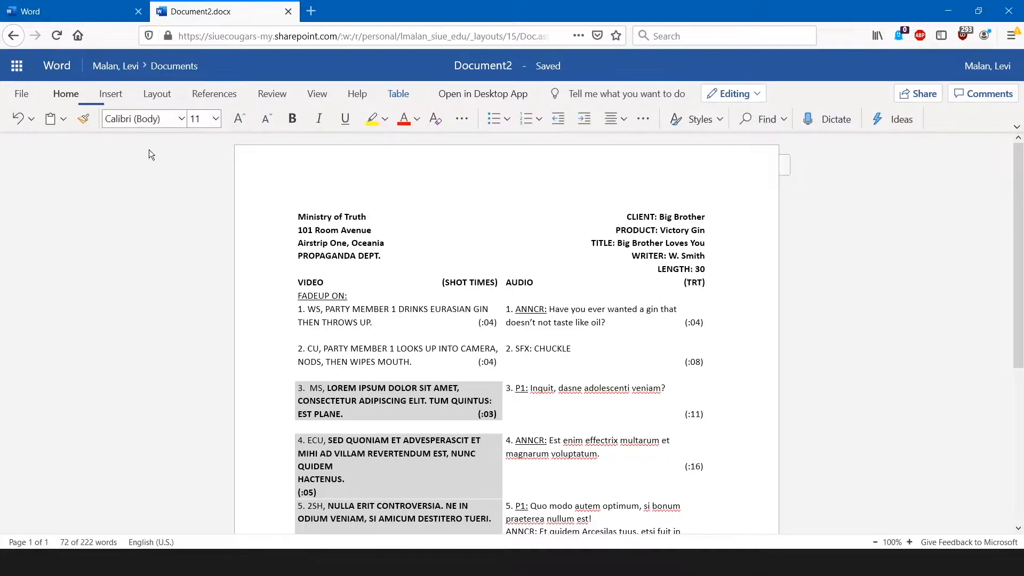
left_click(295, 119)
left_click(293, 119)
scroll(387, 400, "down", 5)
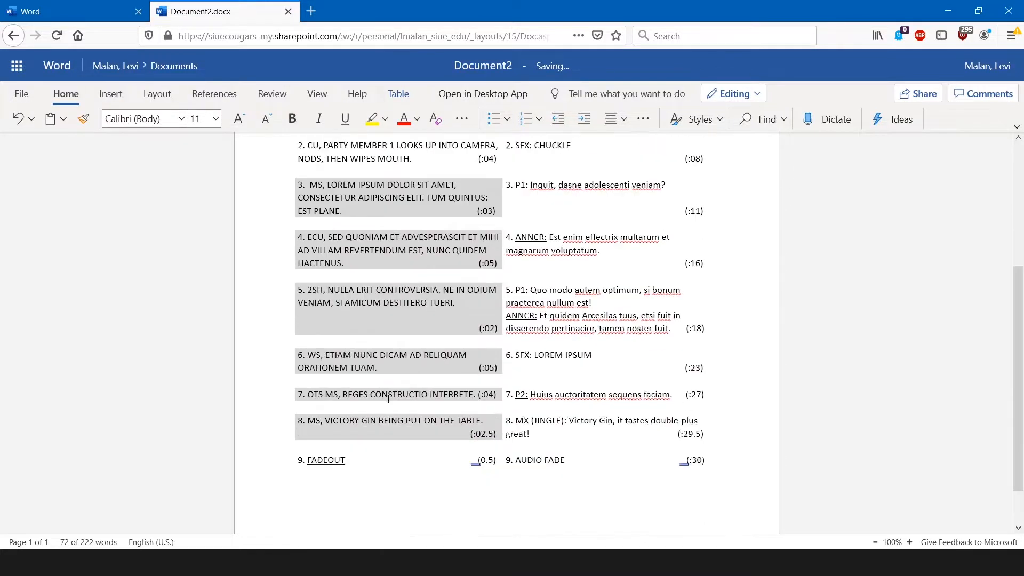
left_click(493, 437)
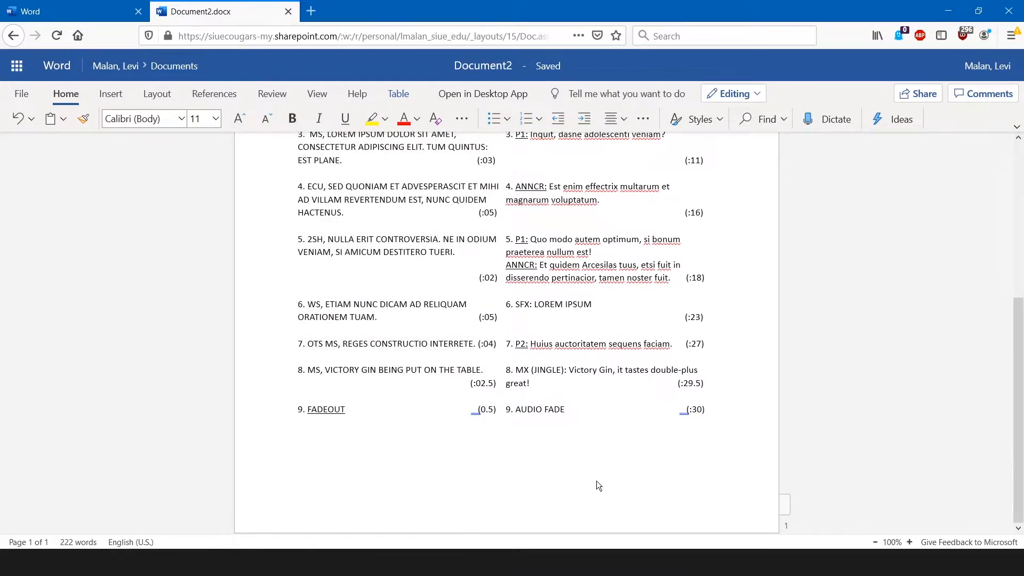
Format the "(SHOT TIMES)" label in the video column heading as subscript.
scroll(598, 484, "up", 3)
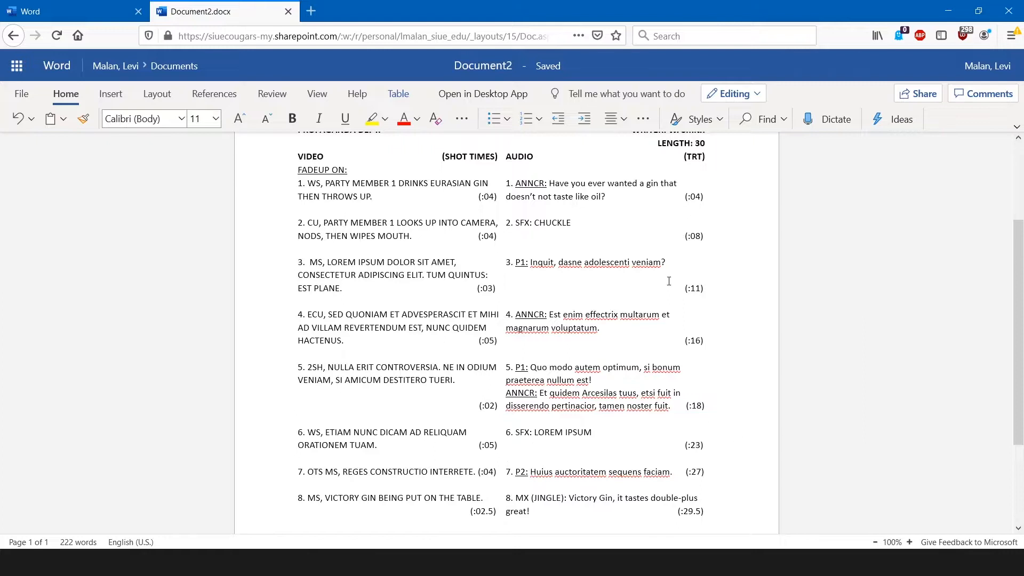
scroll(669, 283, "down", 1)
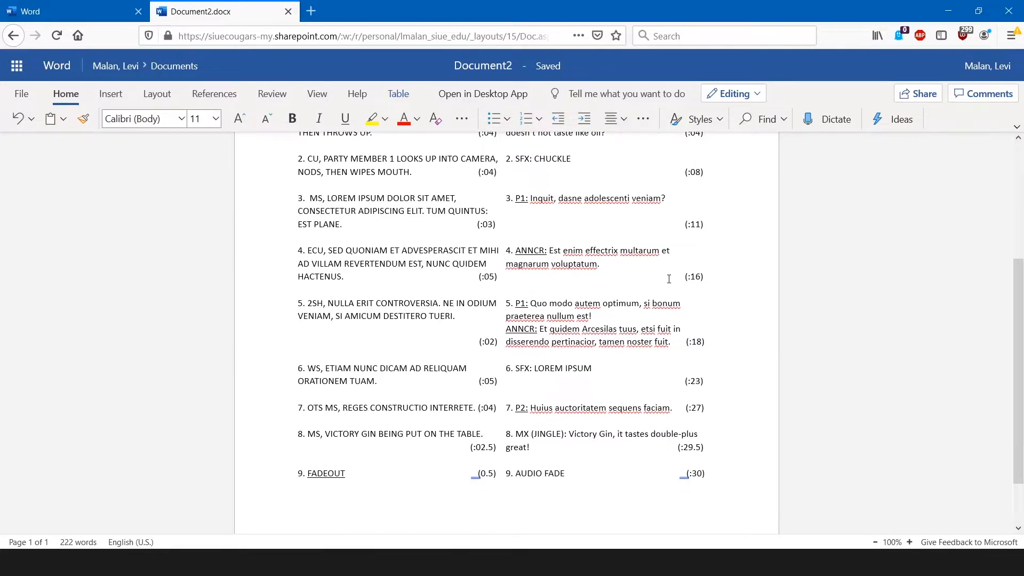
scroll(264, 261, "up", 3)
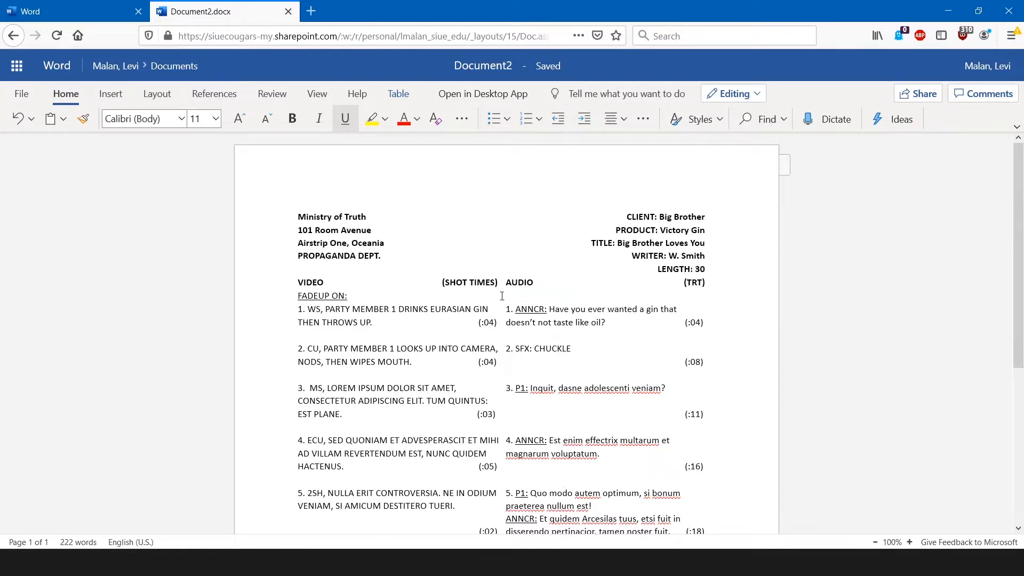
left_click_drag(442, 281, 497, 283)
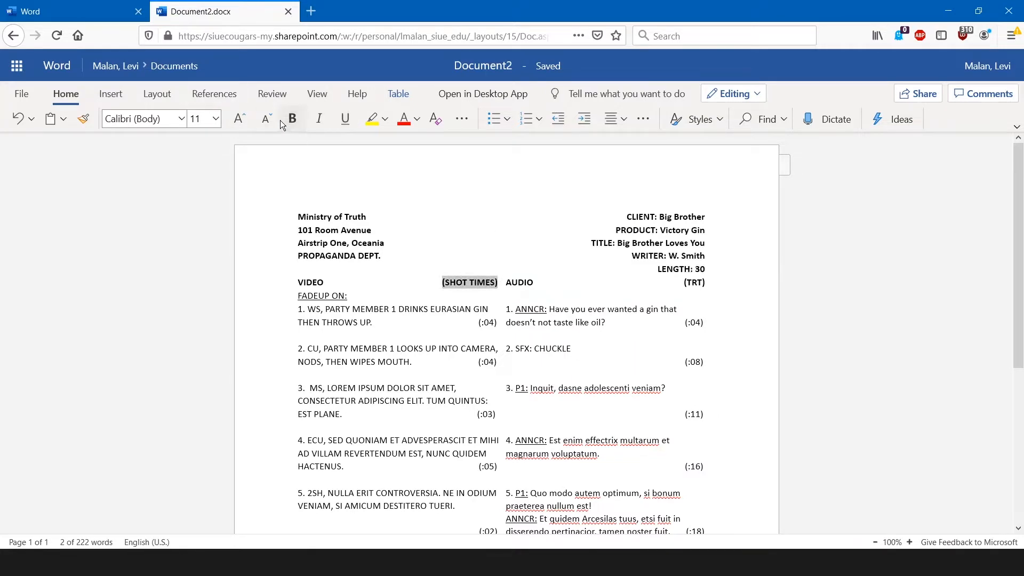
left_click(468, 117)
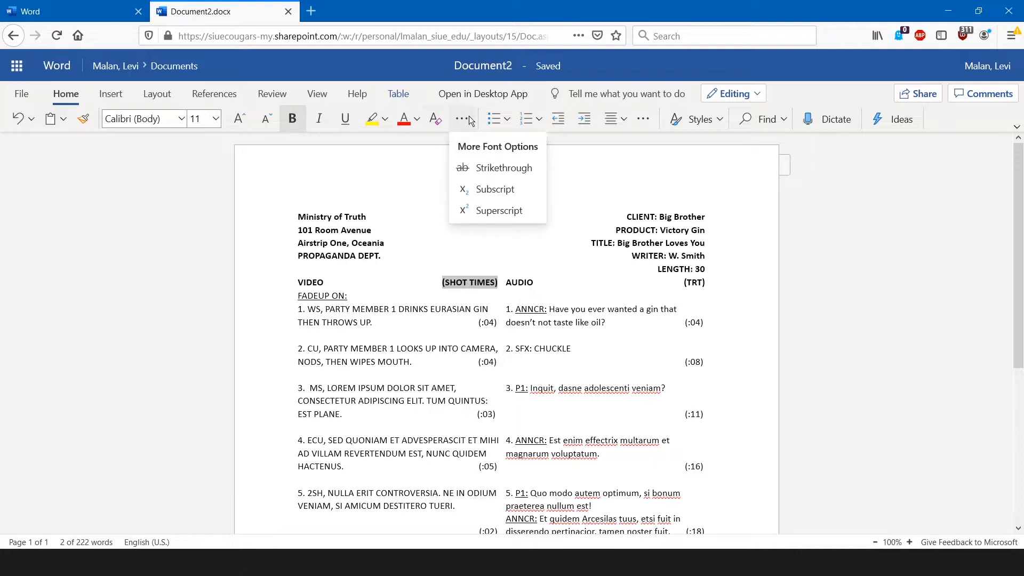
left_click(495, 188)
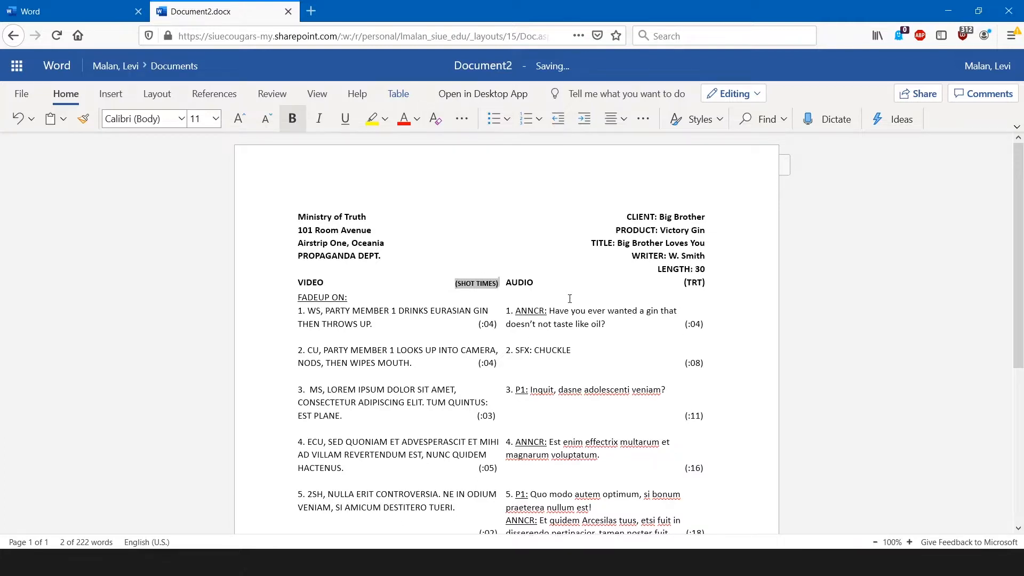
Format the "(TRT)" label in the audio column heading as subscript.
left_click(673, 283)
left_click_drag(676, 283, 709, 283)
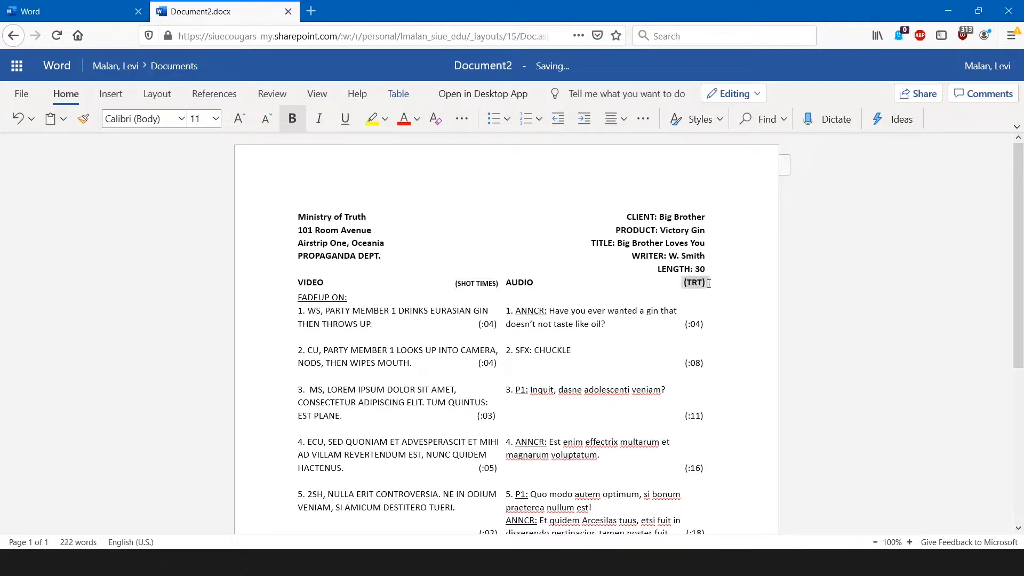
left_click(469, 119)
left_click(486, 189)
left_click(277, 181)
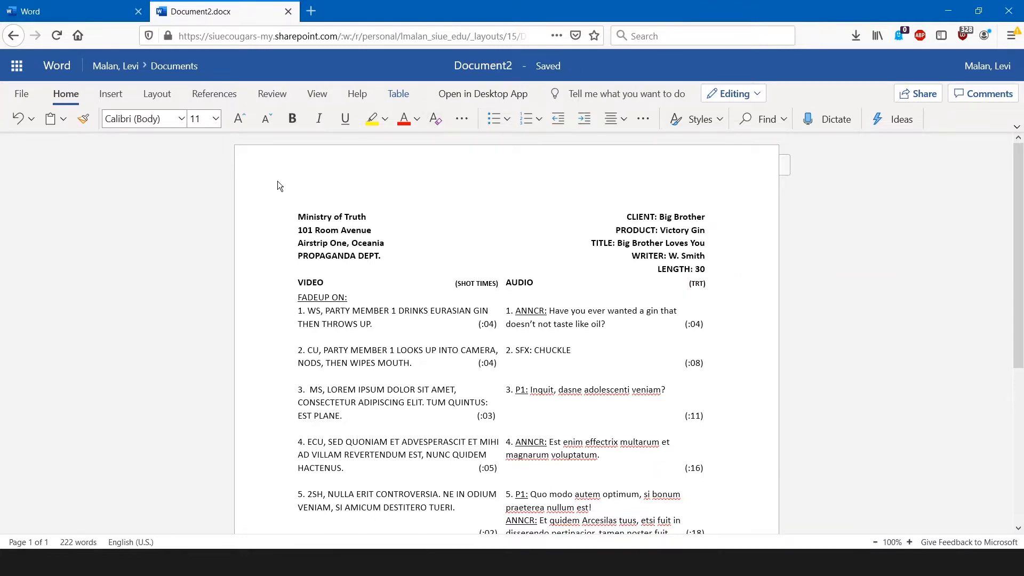
Download the script as a PDF copy and save Document2.pdf to the computer.
left_click(14, 94)
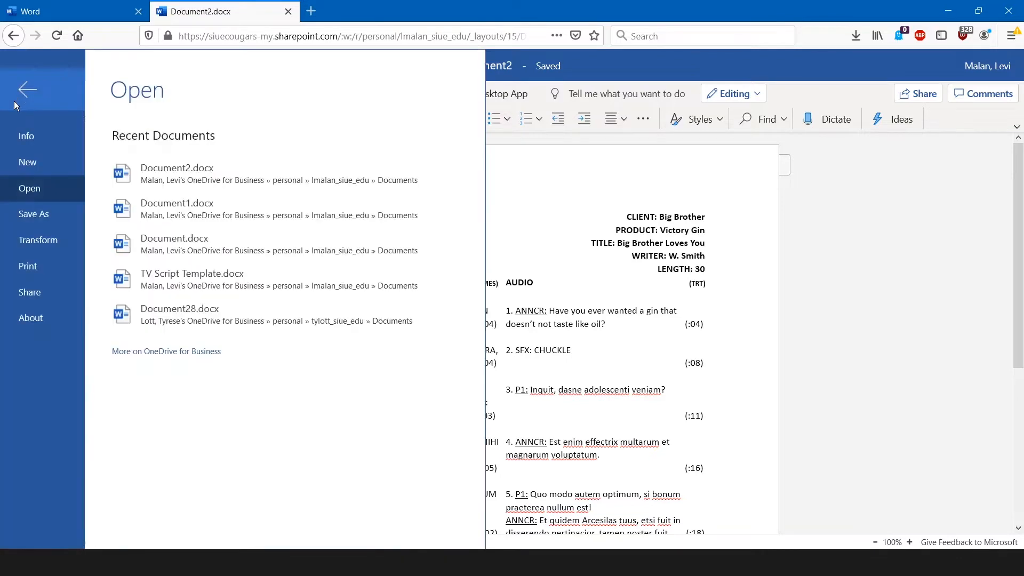
left_click(50, 206)
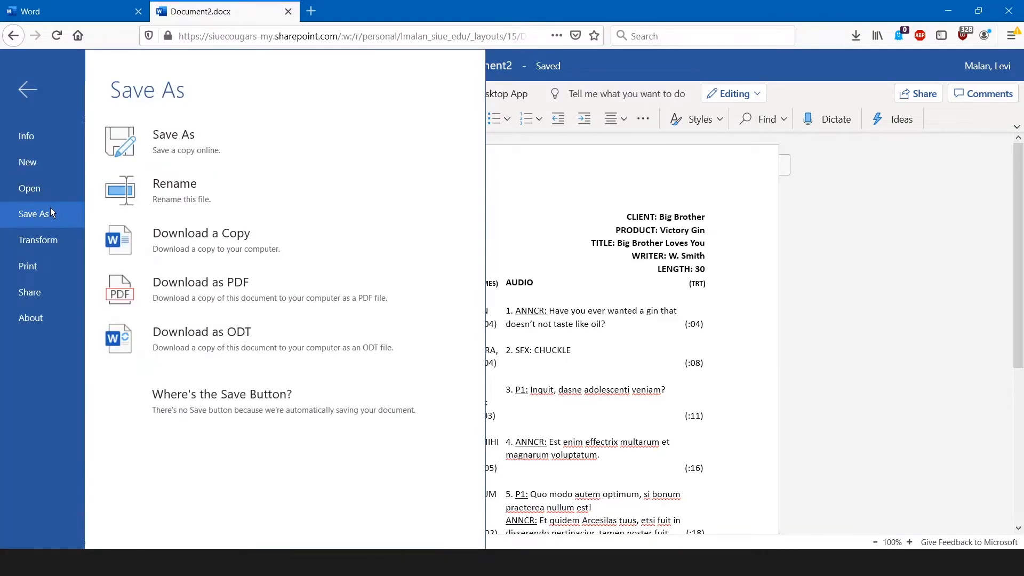
left_click(238, 285)
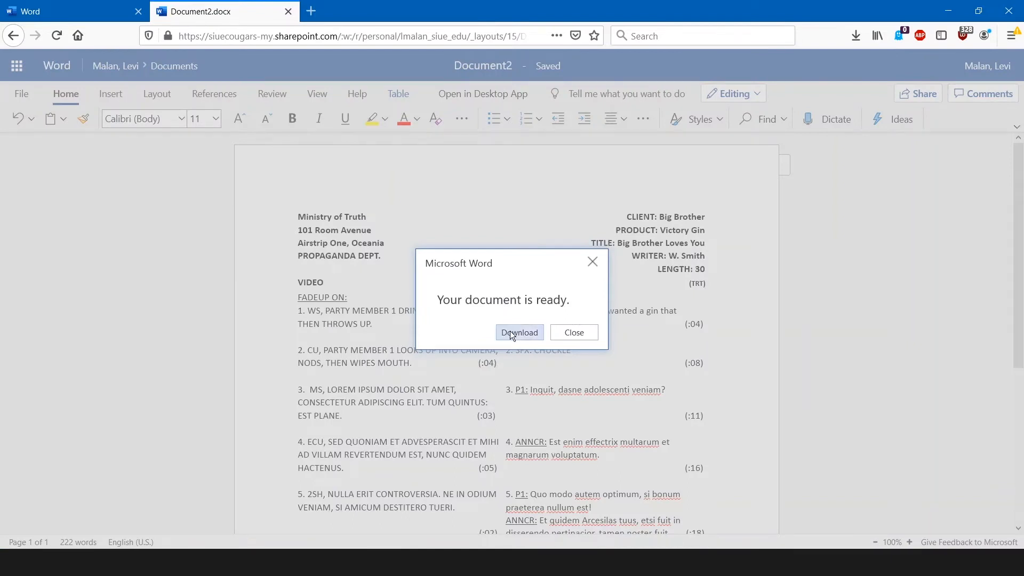
left_click(510, 331)
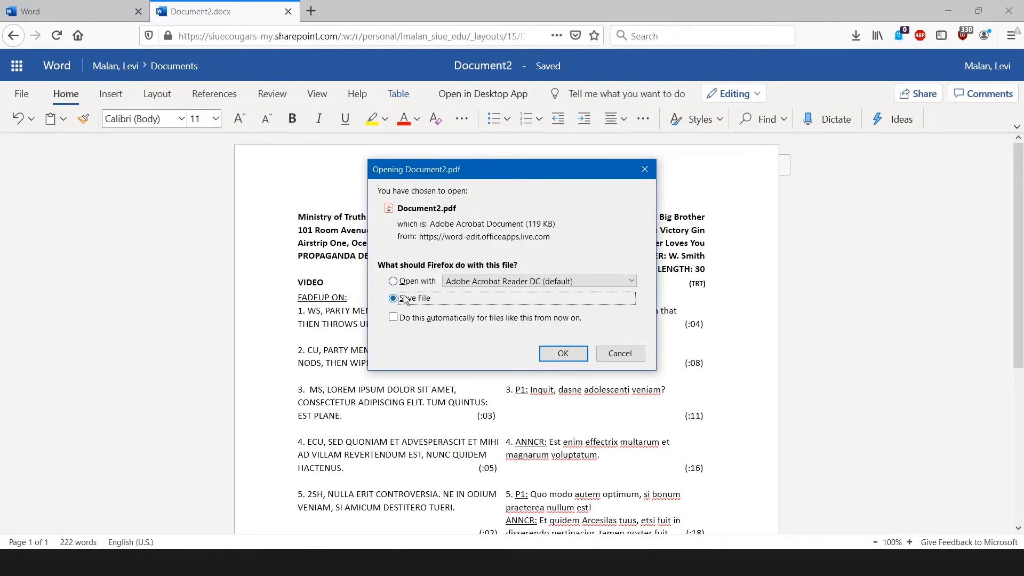
left_click(564, 354)
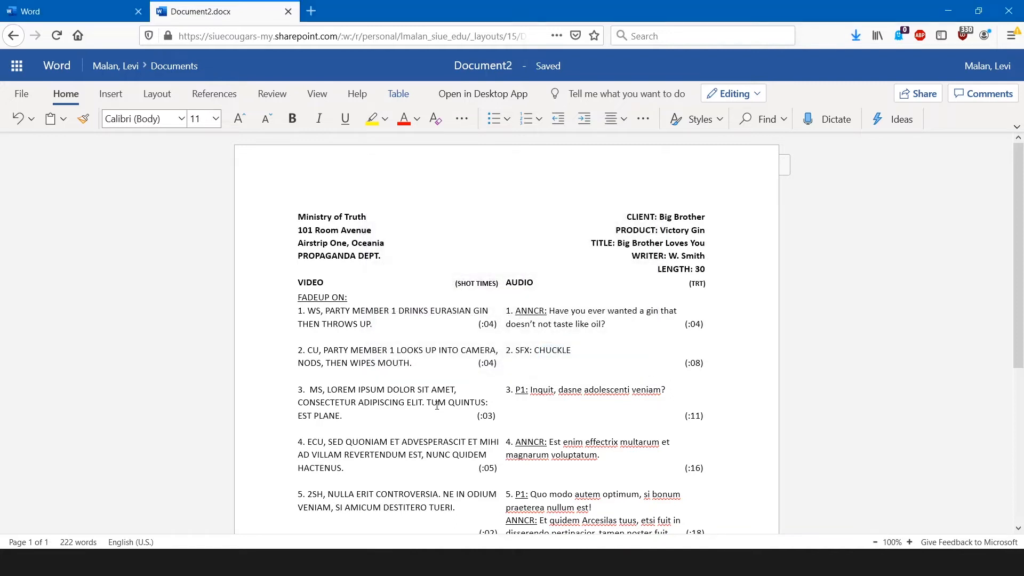